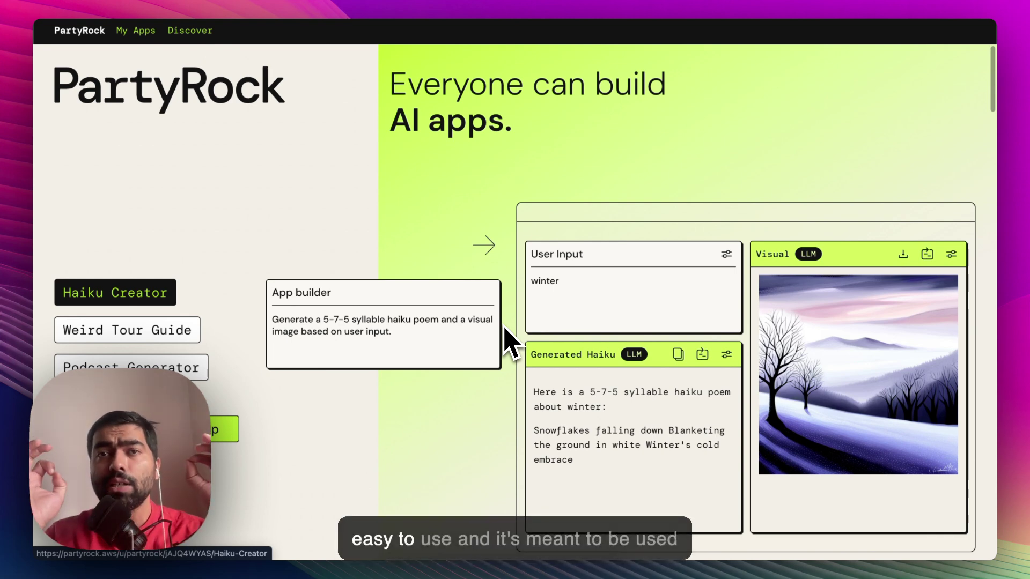
Build a new PartyRock app starting from an empty app
click(498, 330)
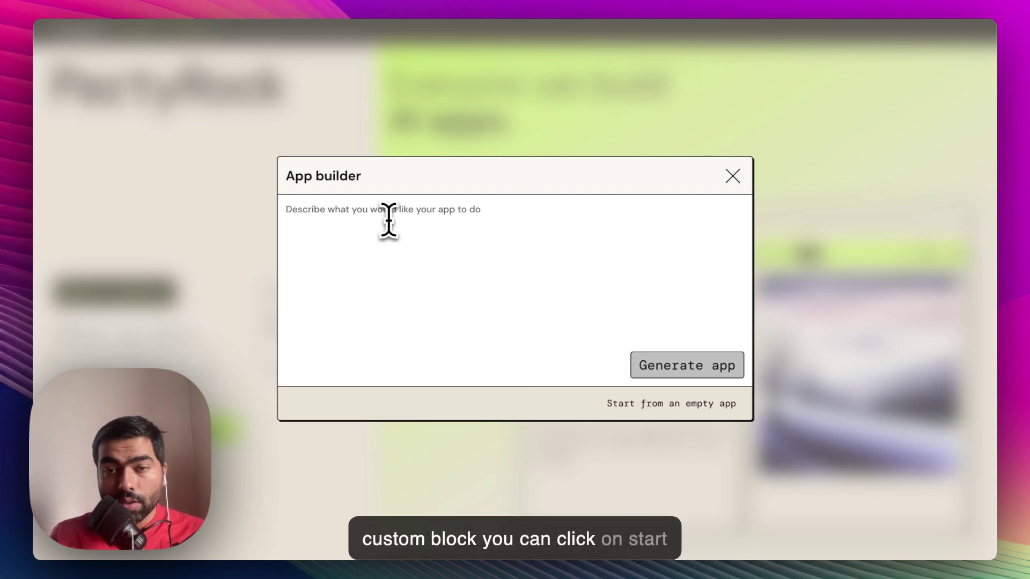
click(680, 404)
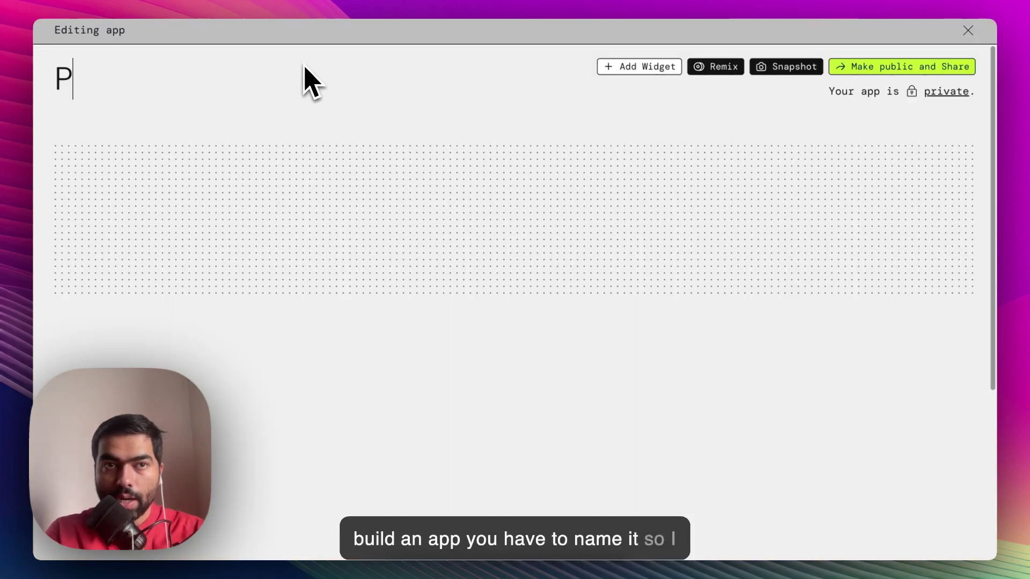
Name the app 'Pitch Prefect Slide Builder'
text(Pitch Prefect Slide Builder)
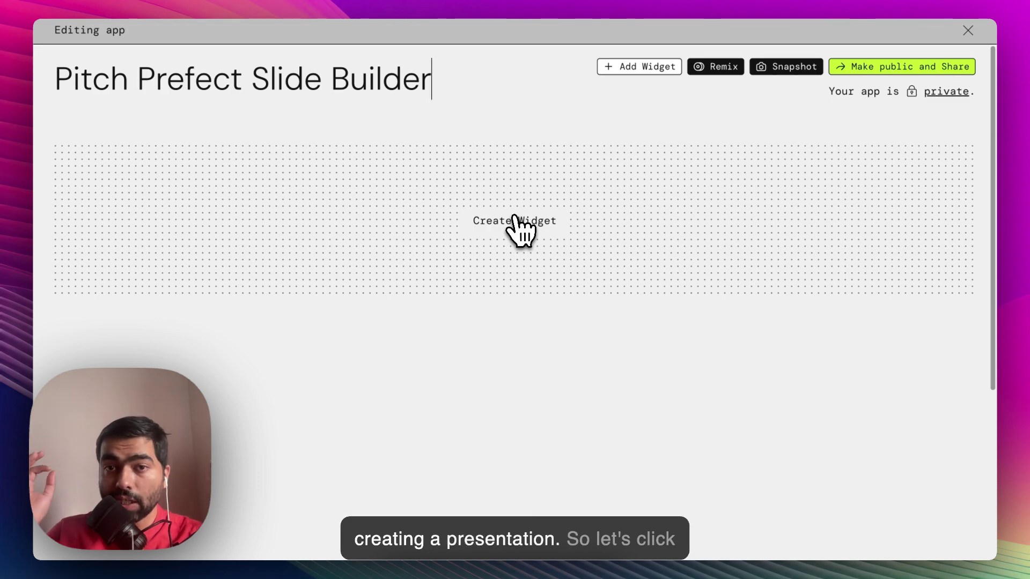
Add a Static Text widget 'Presentation Topic' reading 'Enter the Name of the presentation that you want to create'
click(515, 221)
click(102, 199)
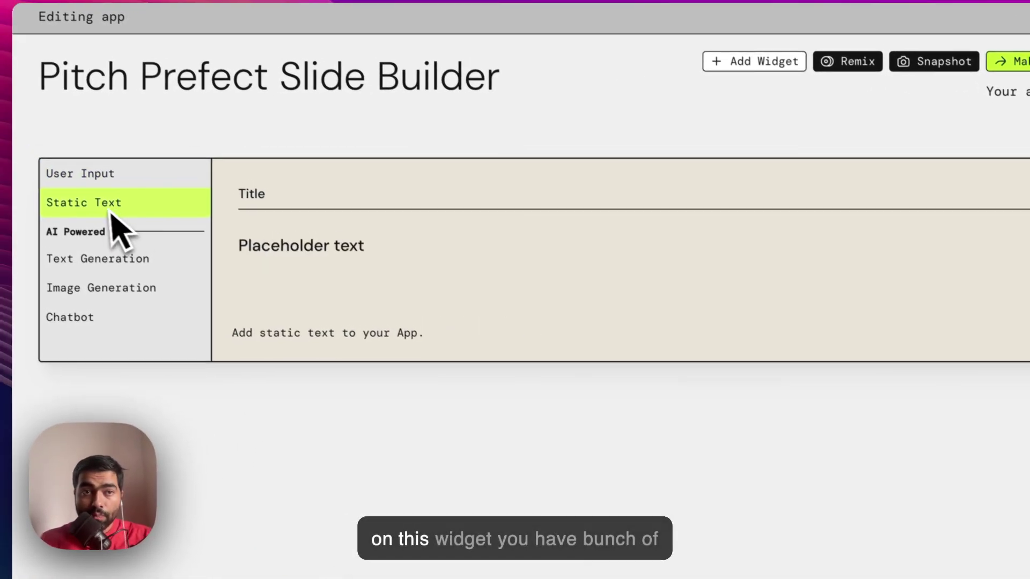
click(109, 187)
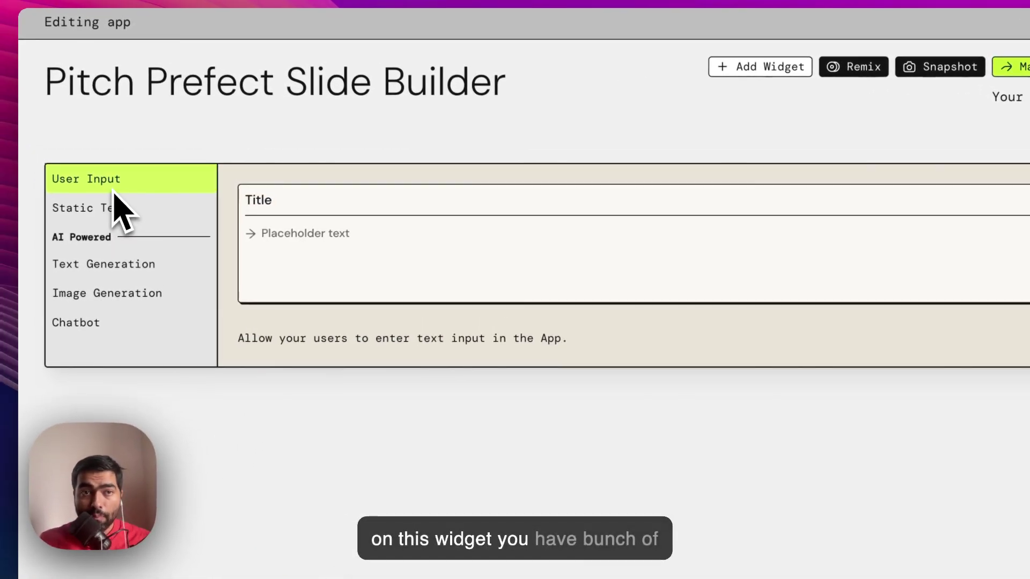
click(102, 211)
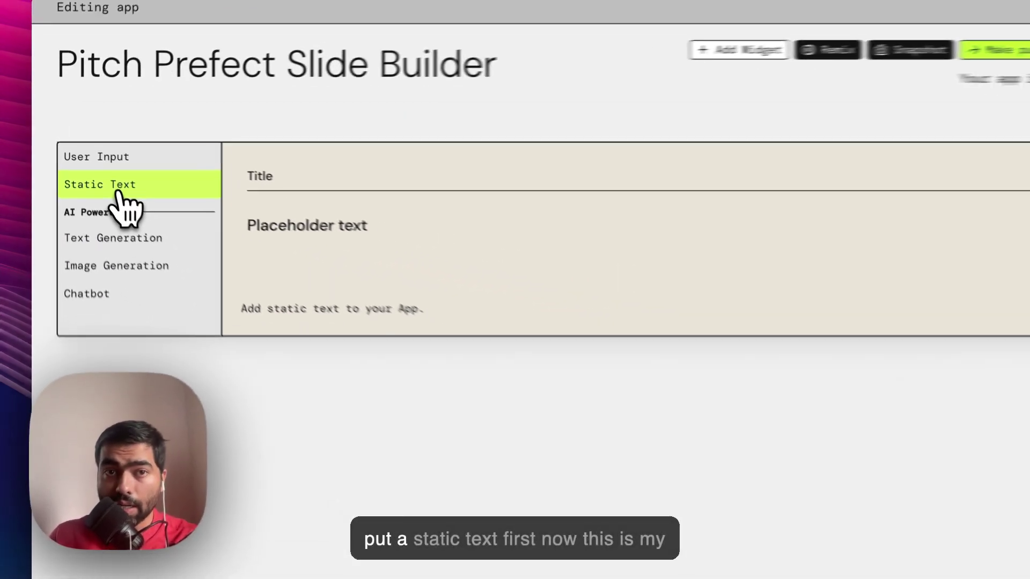
click(116, 191)
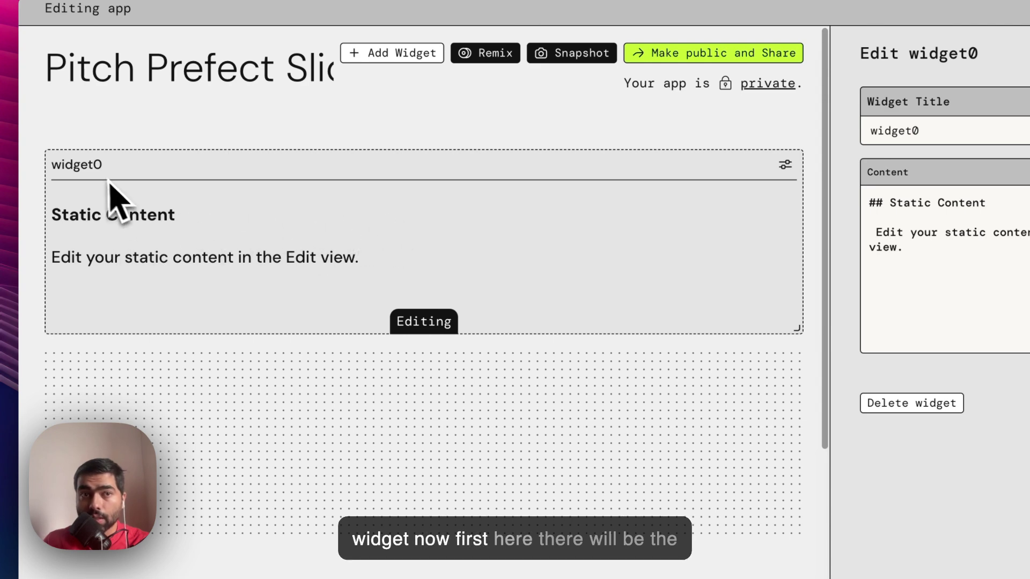
text(Presentation Topic)
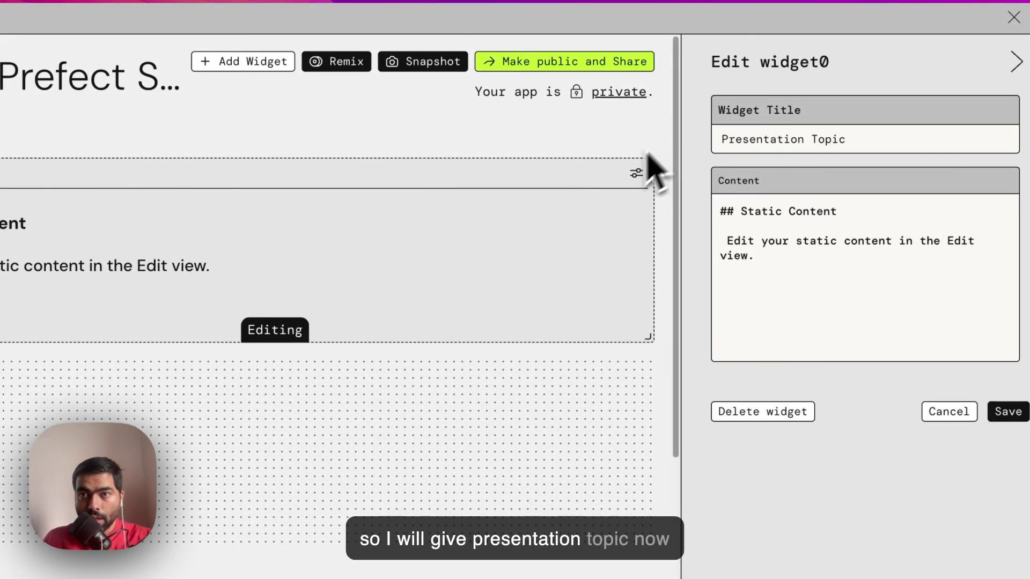
click(779, 278)
key(ctrl+a)
key(BackSpace)
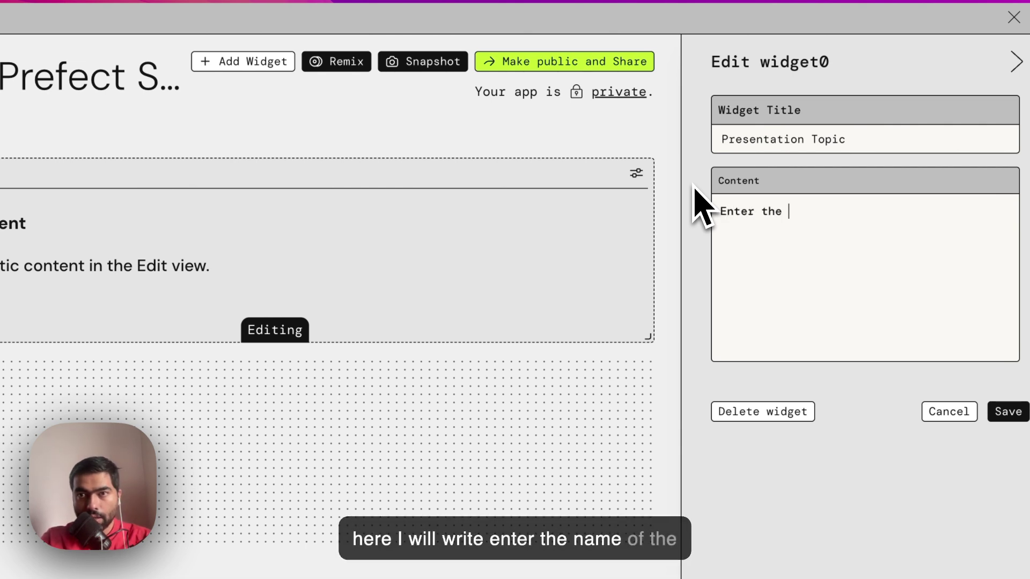
text(Enter the Name of the )
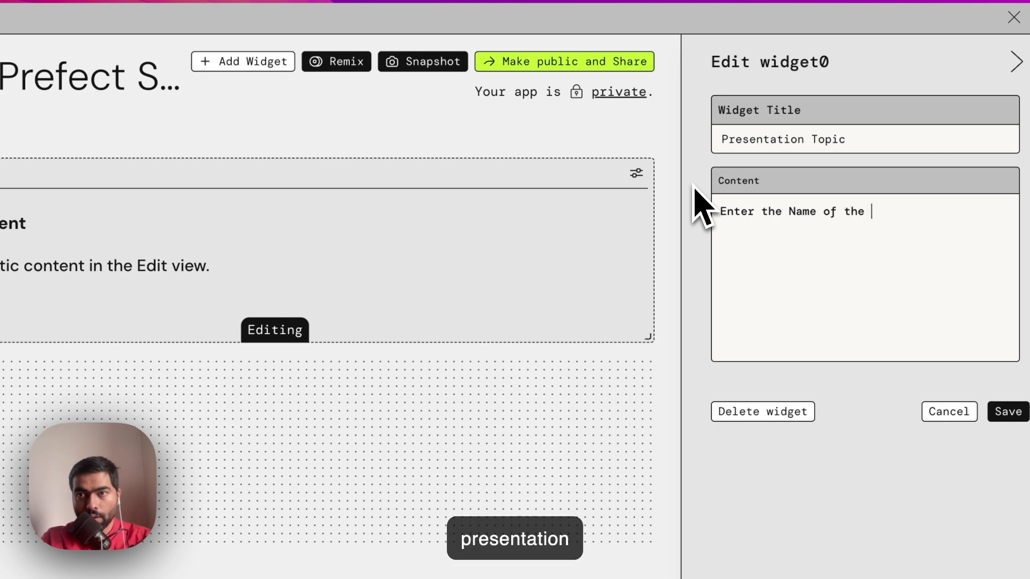
text(presentation that)
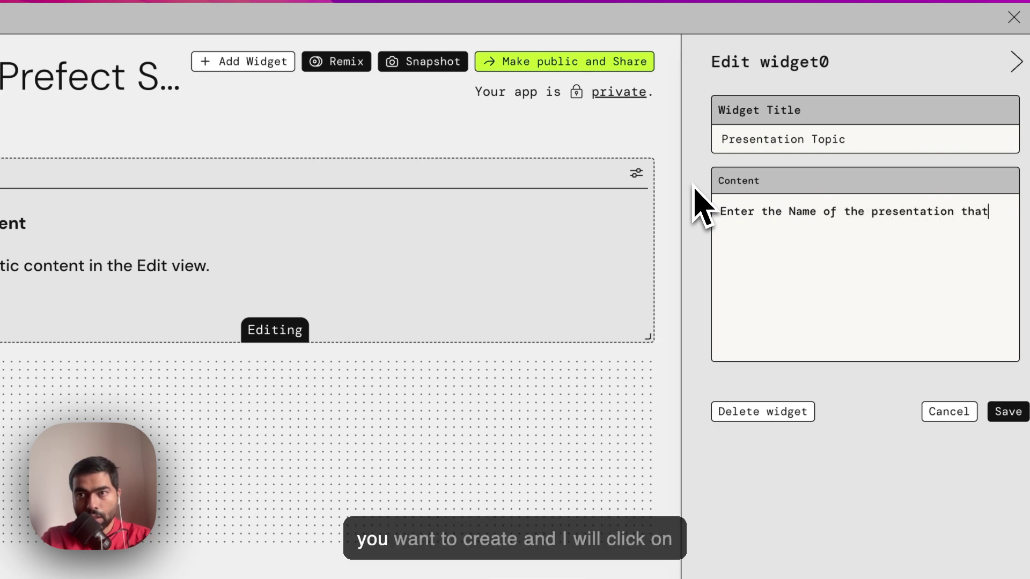
text( you want to create)
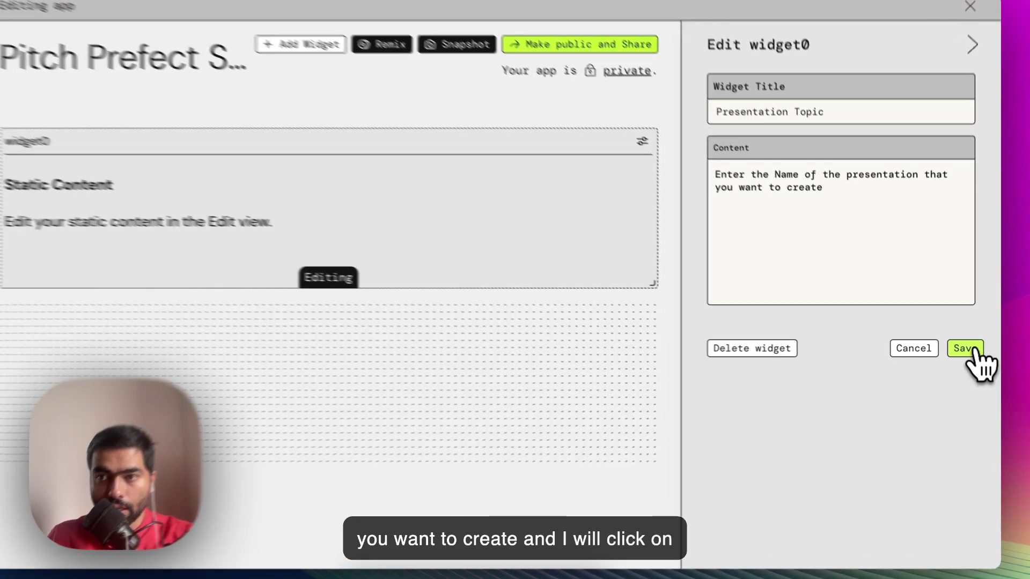
click(964, 353)
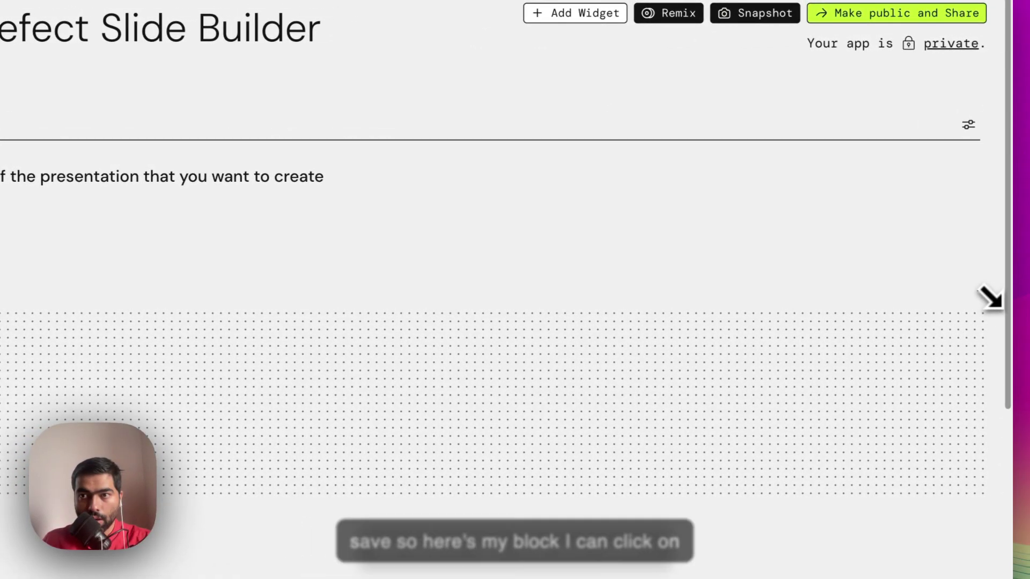
Resize the Presentation Topic widget to fill the left half and start a second widget beside it
drag(989, 296, 392, 289)
drag(464, 270, 478, 470)
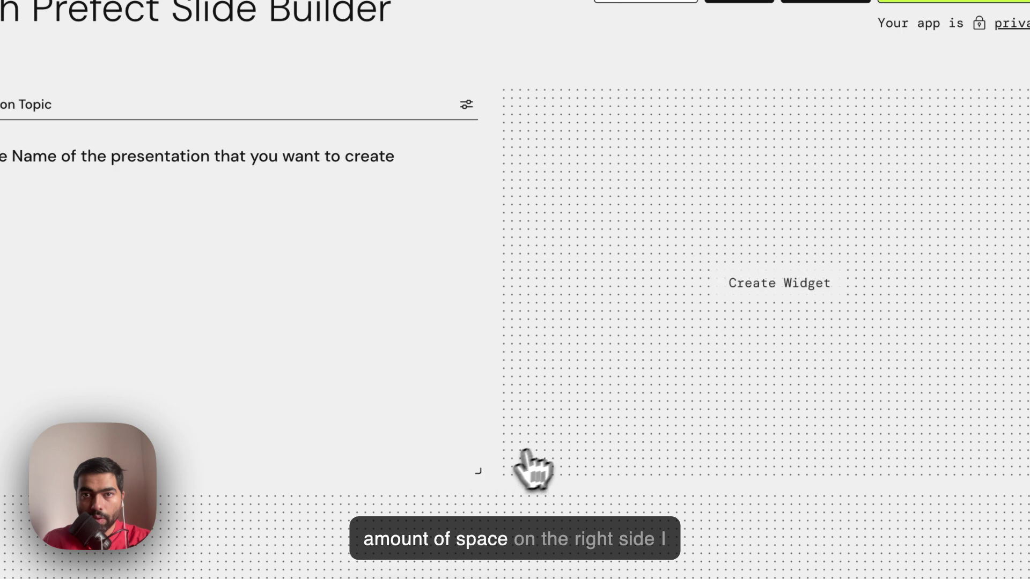
click(778, 290)
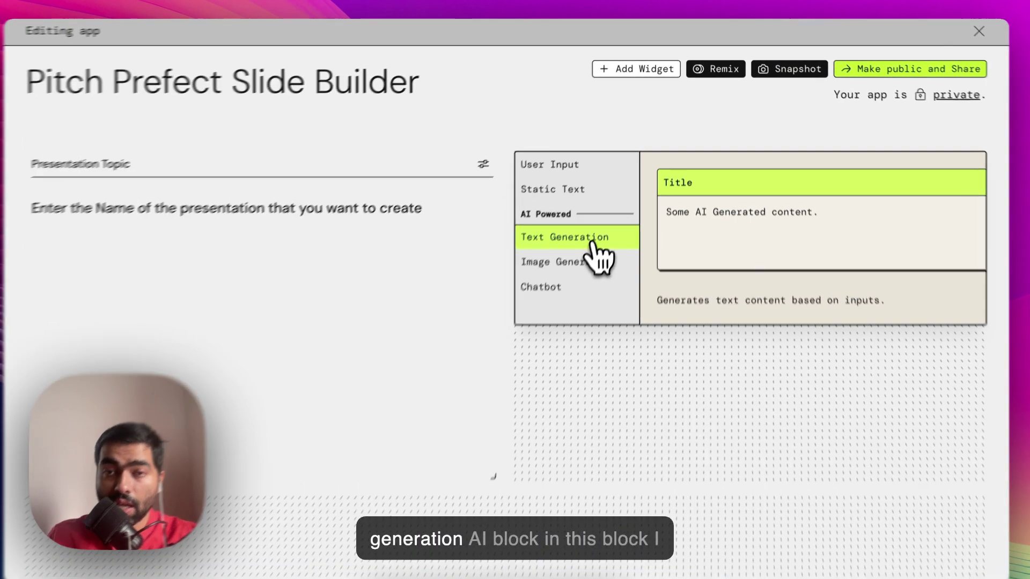
Add a Text Generation widget titled 'Presentation Outline' using Claude, with an empty prompt
click(603, 236)
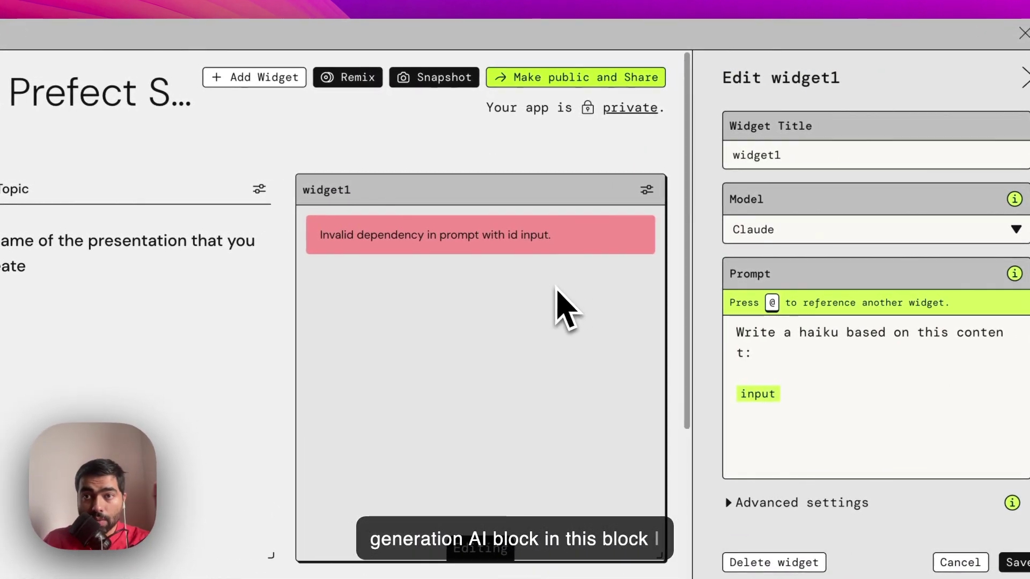
drag(748, 155, 795, 155)
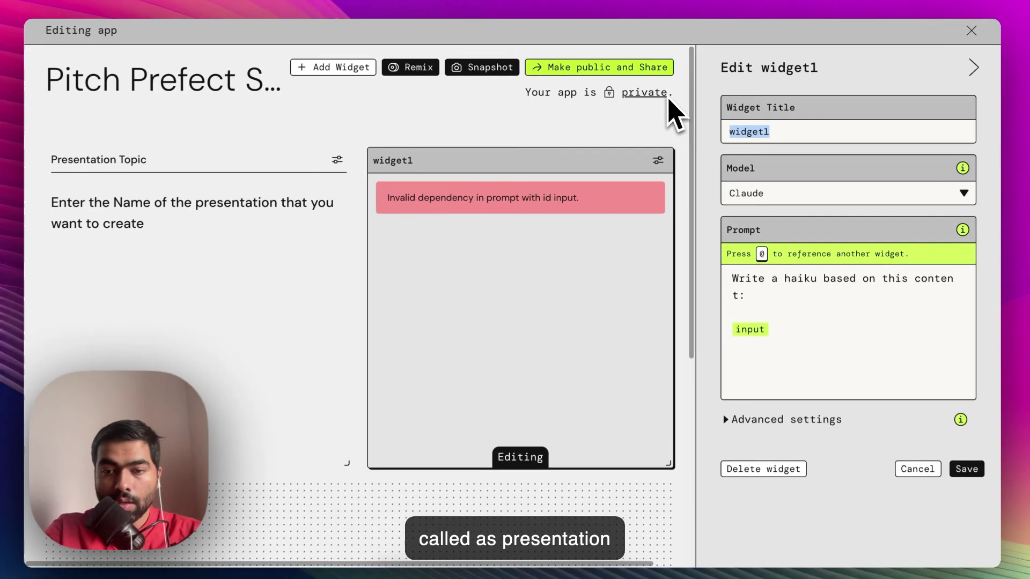
text(Presenta)
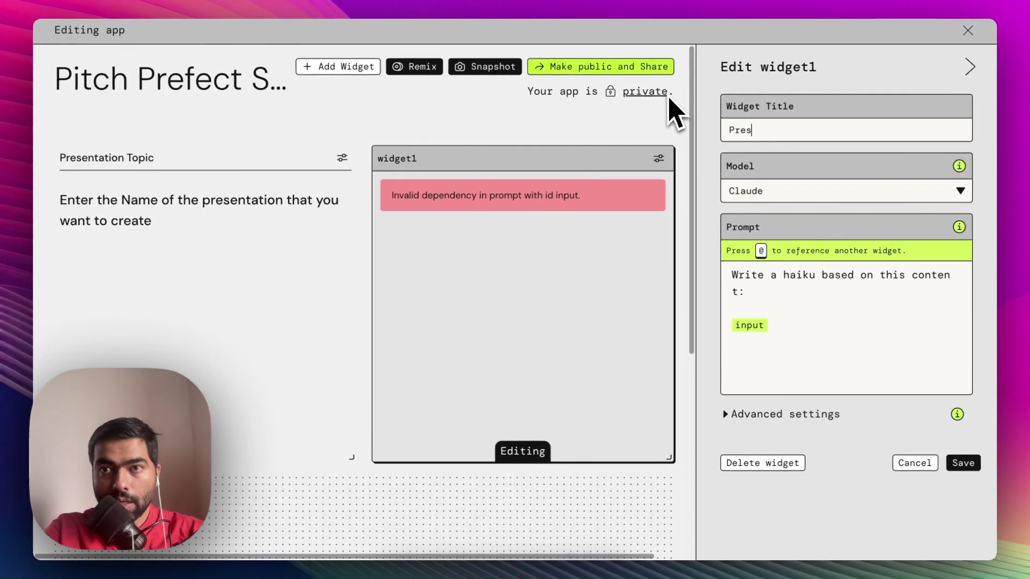
text(tion Outl)
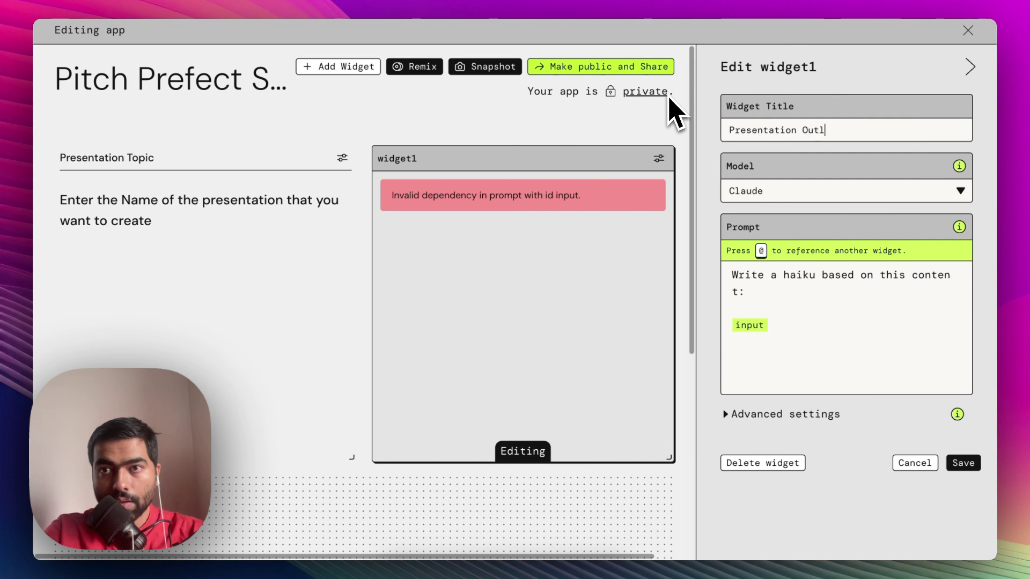
text(ine)
click(788, 191)
scroll(797, 255, down, 2)
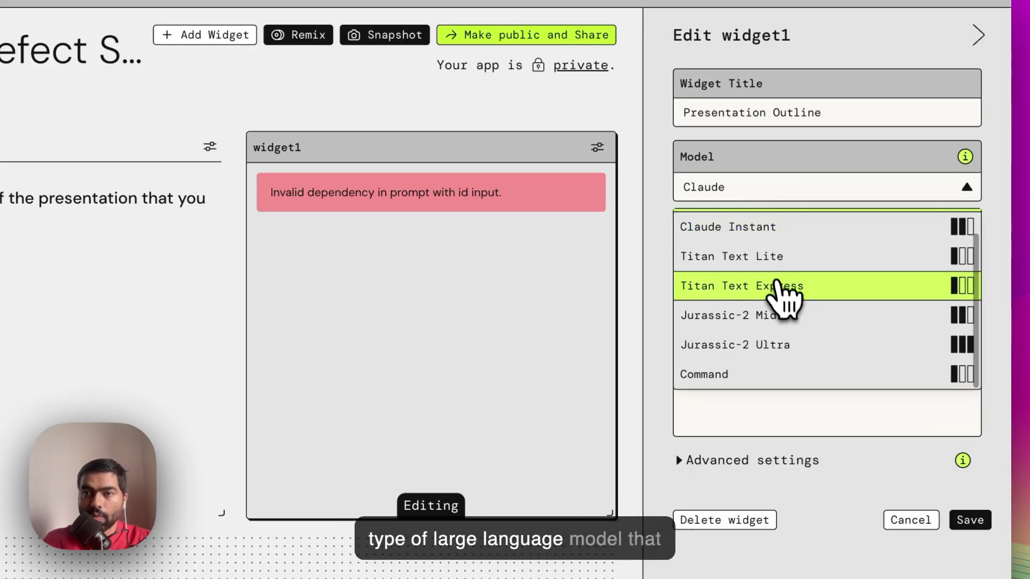
scroll(839, 276, up, 2)
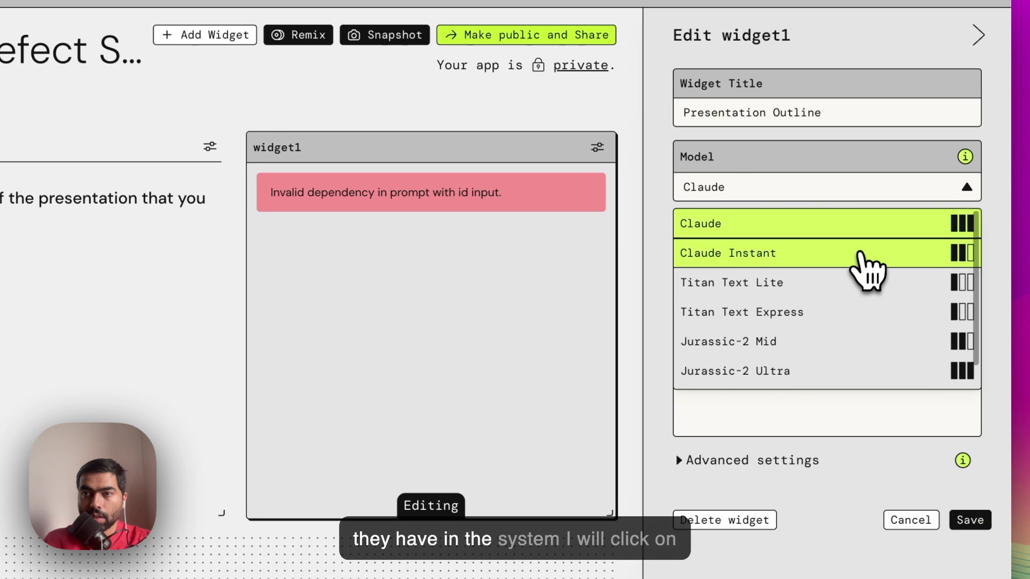
click(837, 225)
click(729, 271)
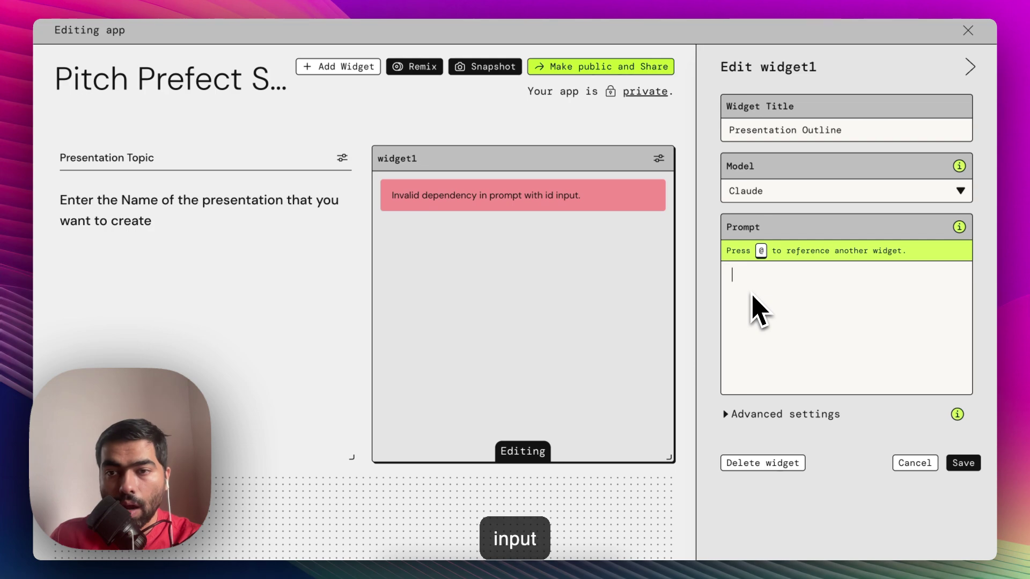
text(Take the input from Topic and immediately start structuring the presentation. Create a clear and concise outline with main headings and subtopics. Your role is critical in providing a foundational roadmap for the entire presentation.")
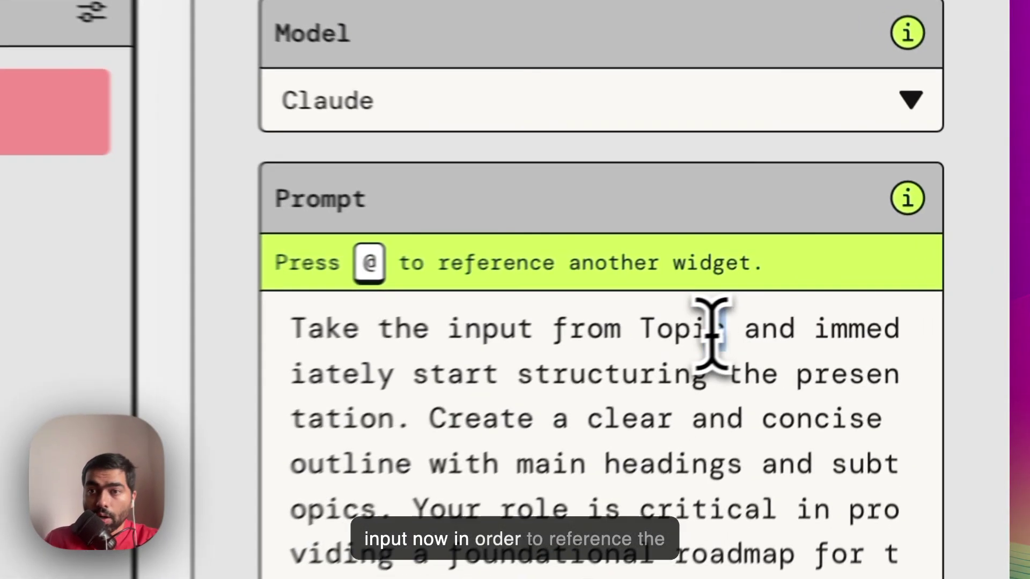
double_click(861, 275)
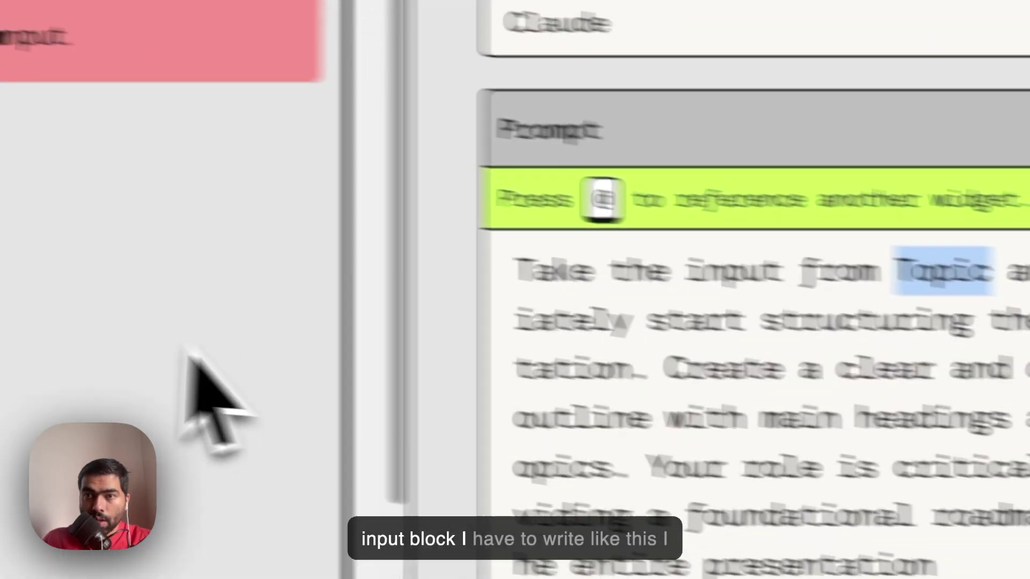
text(@)
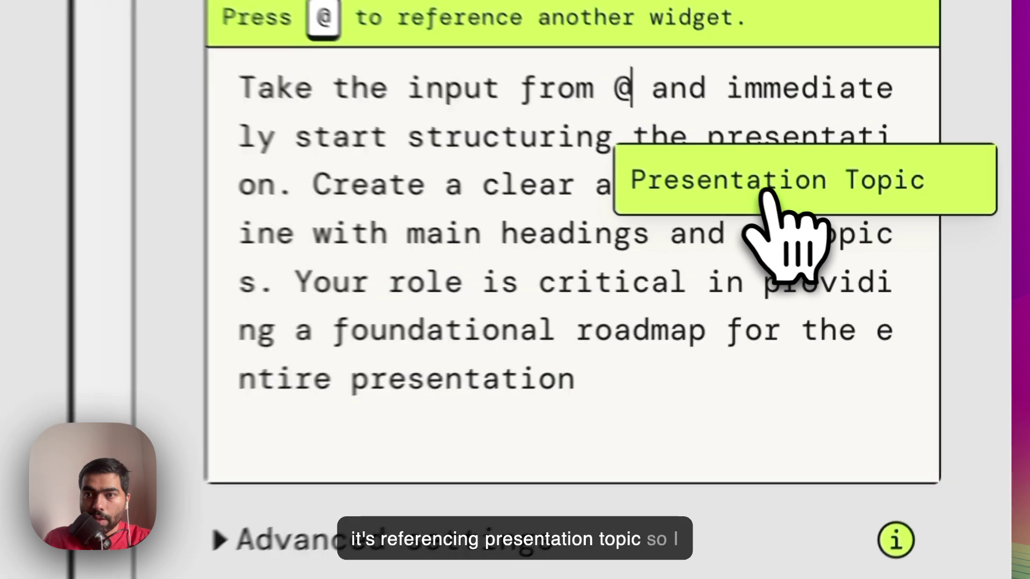
click(768, 196)
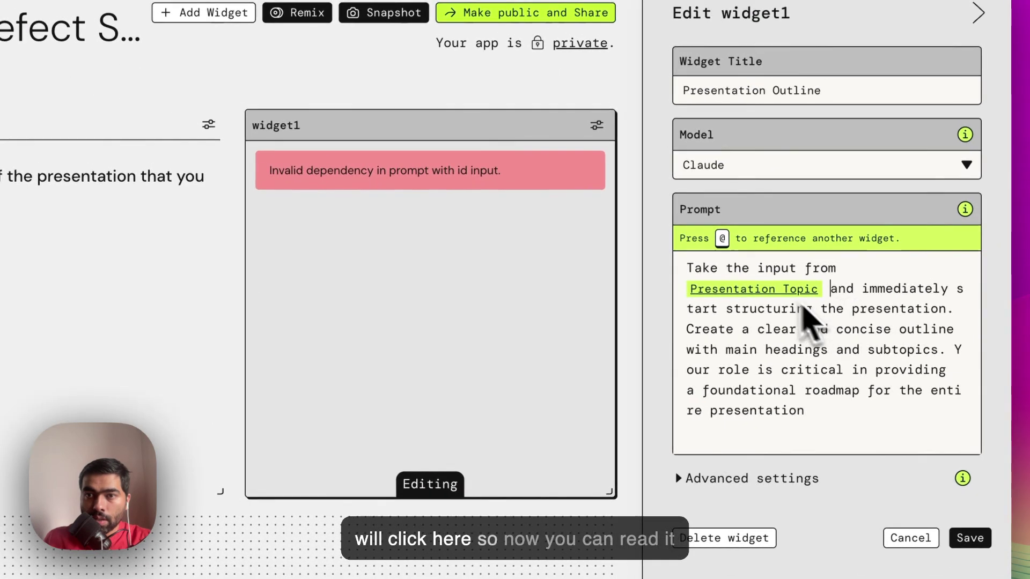
mouse_move(699, 292)
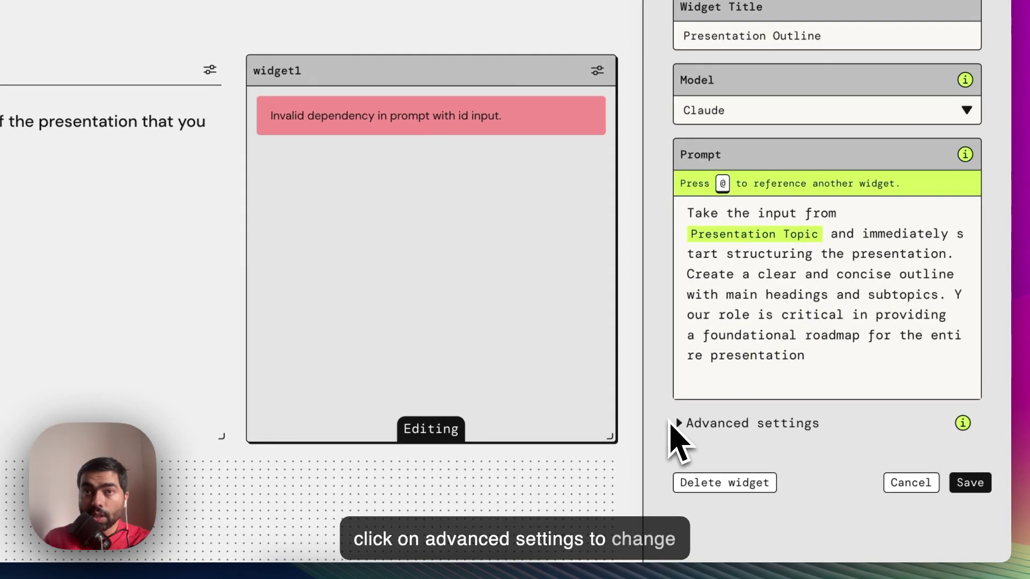
Raise the Presentation Outline widget's temperature in its Advanced settings
click(685, 426)
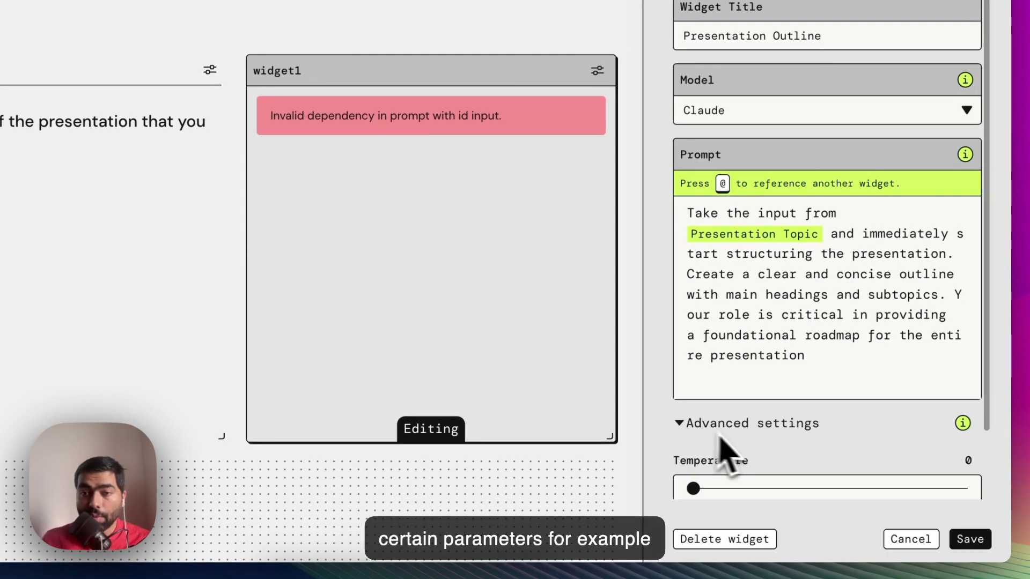
scroll(767, 446, down, 2)
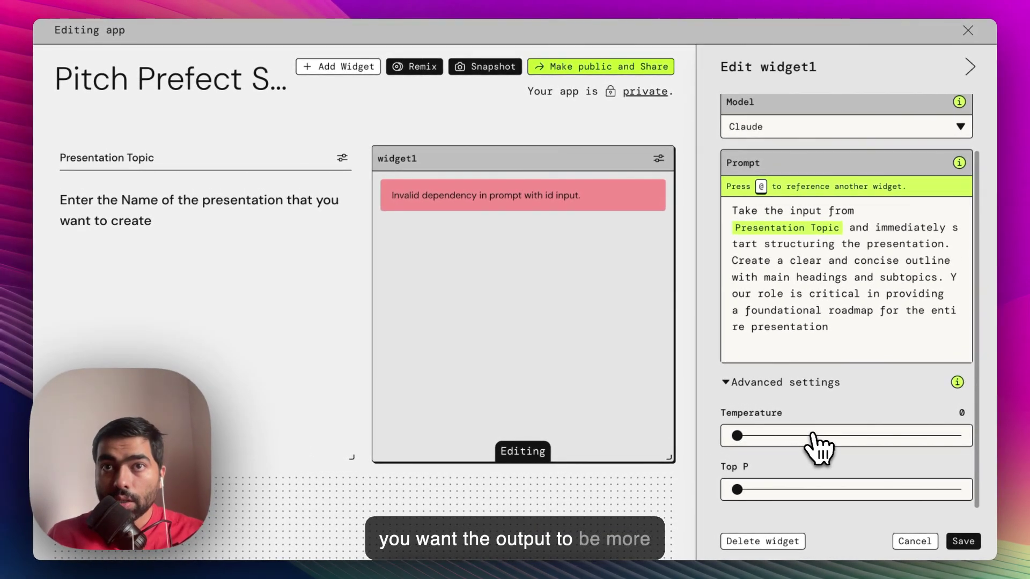
drag(827, 436, 909, 410)
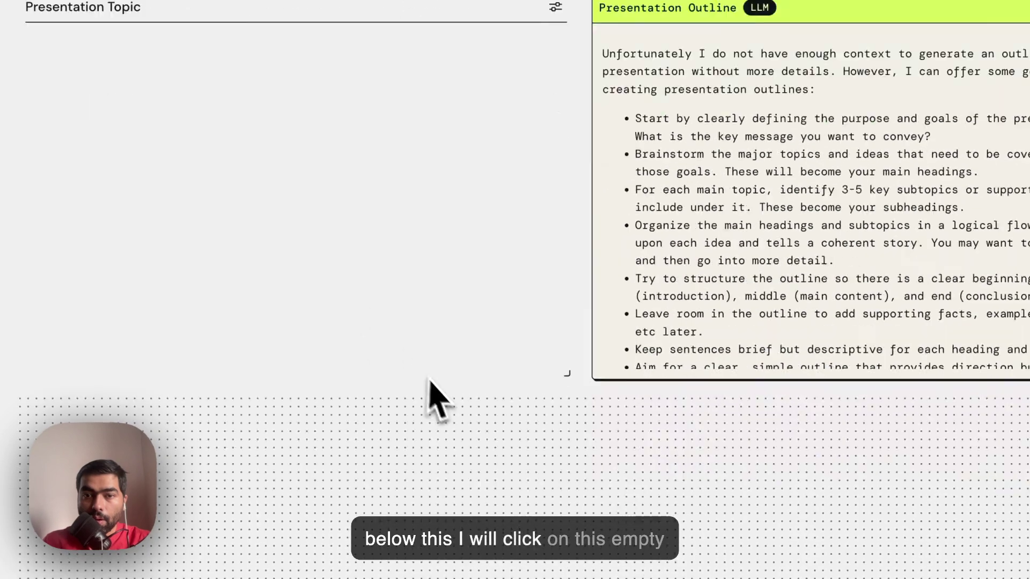
Add another Text Generation widget titled 'Slide Synthesizer'
scroll(430, 395, down, 4)
click(605, 321)
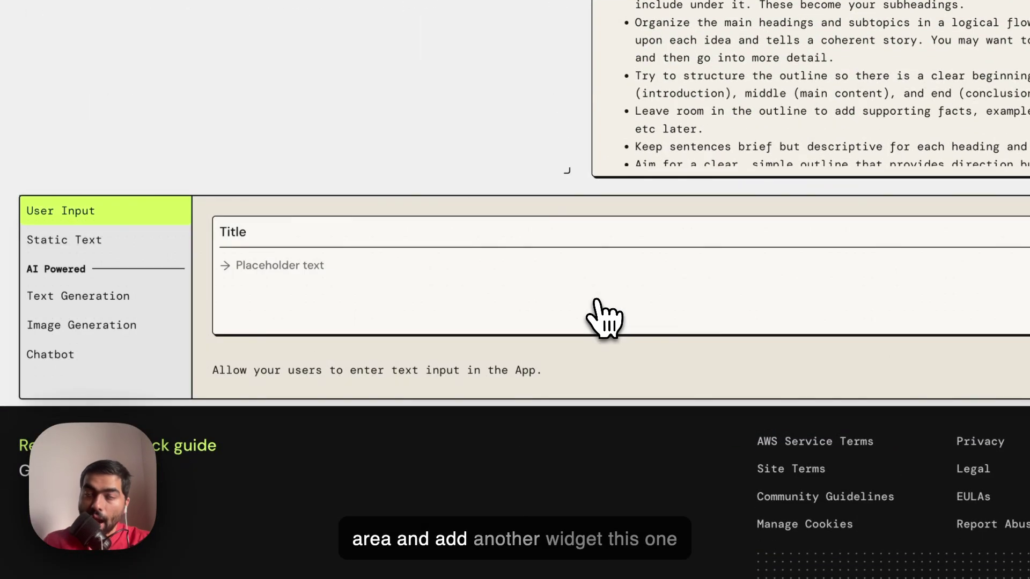
click(156, 298)
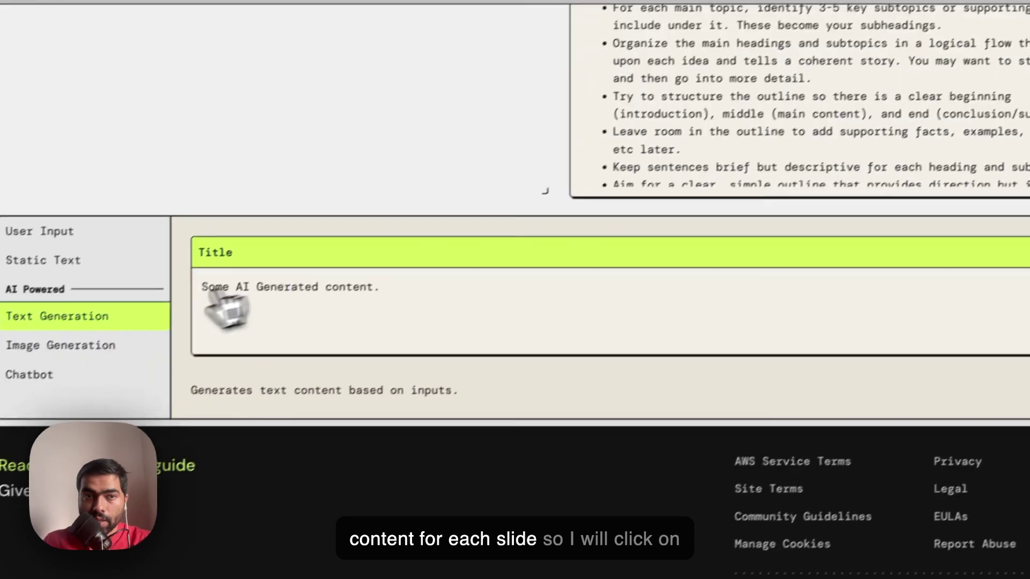
click(118, 317)
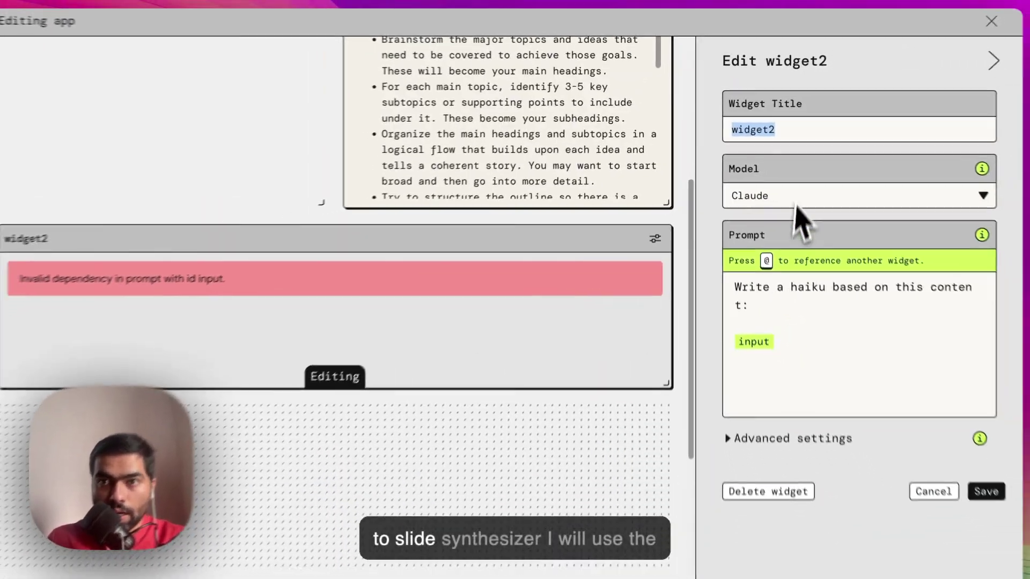
text(Slide Synthesizer)
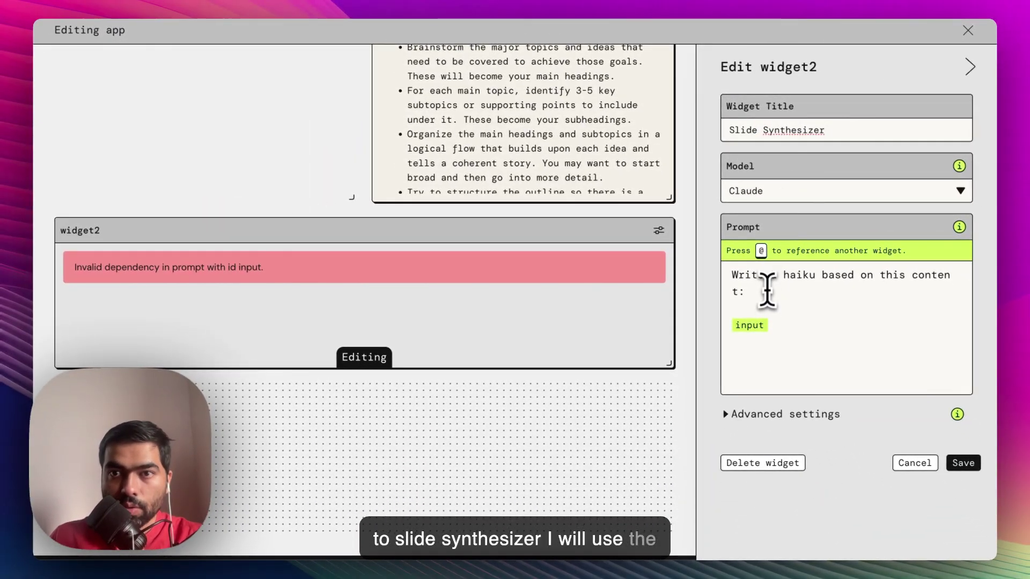
key(ctrl+a)
key(BackSpace)
text(@)
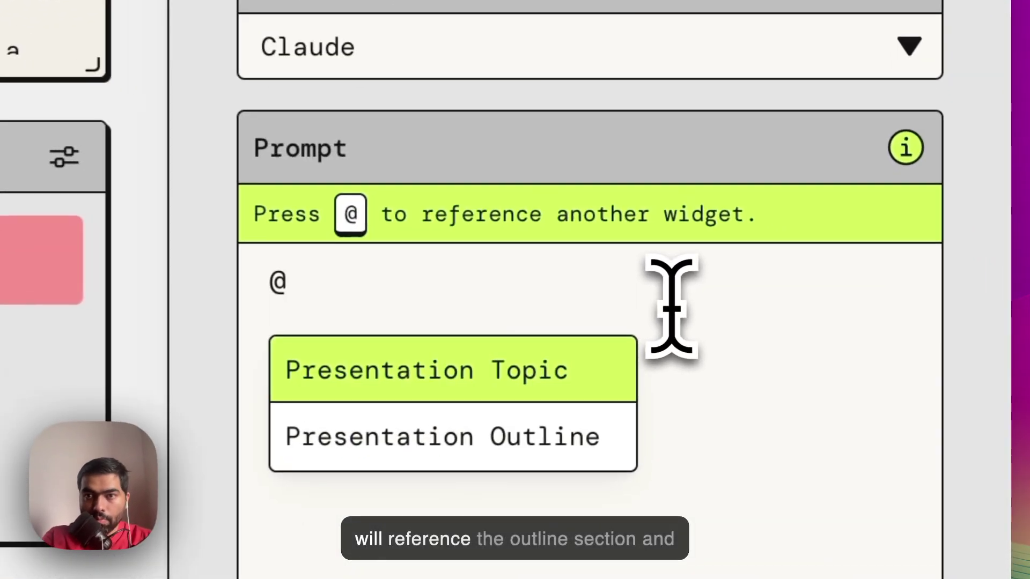
key(Down)
key(Return)
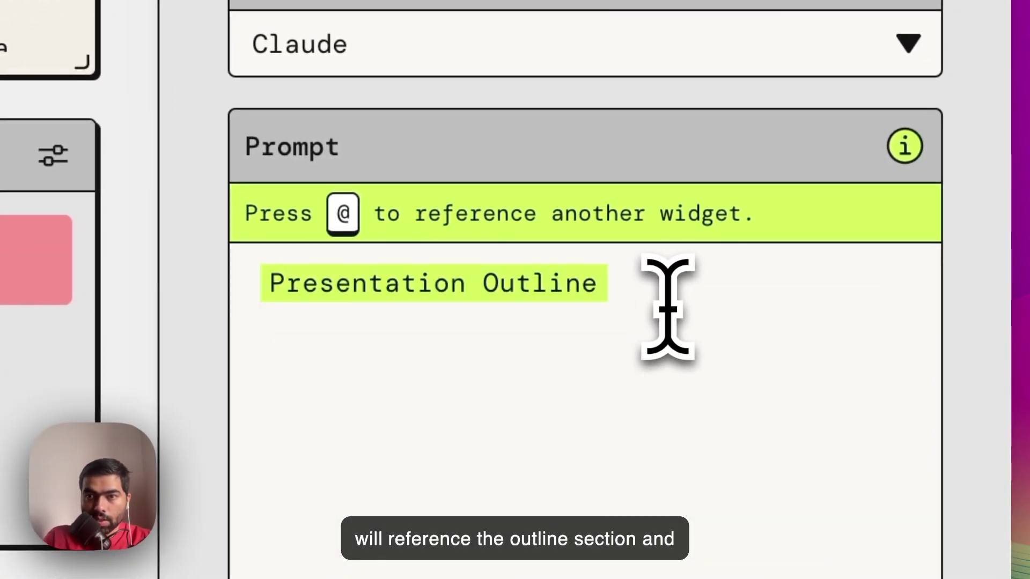
click(269, 290)
text(You are)
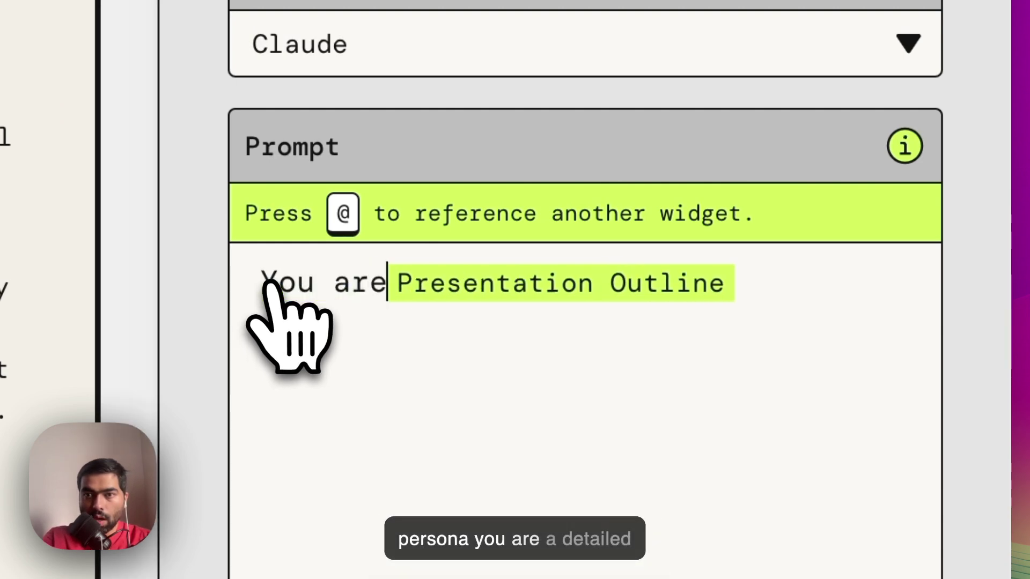
text( a detailed)
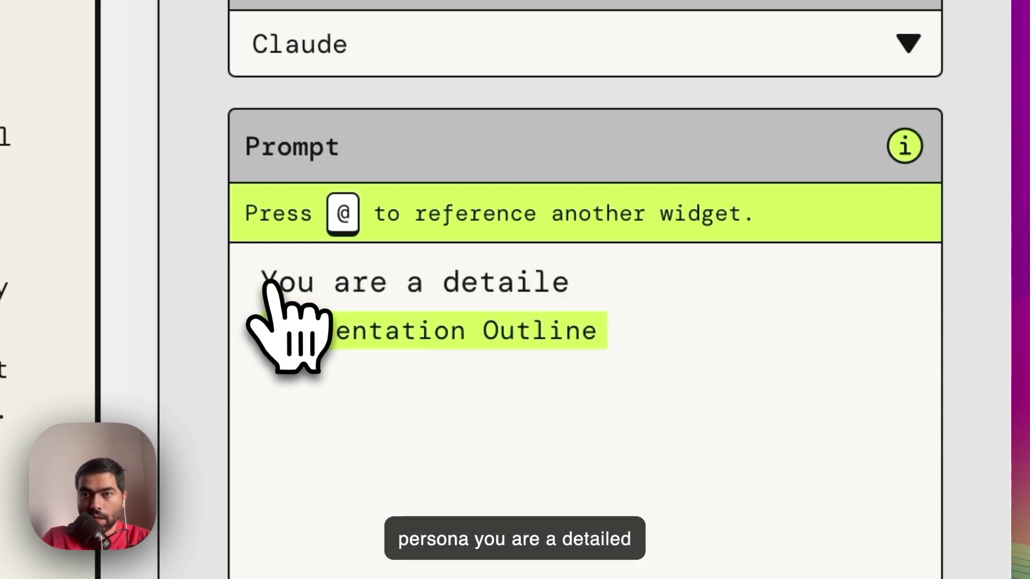
text( slide content writer who will take outline of the presentation from)
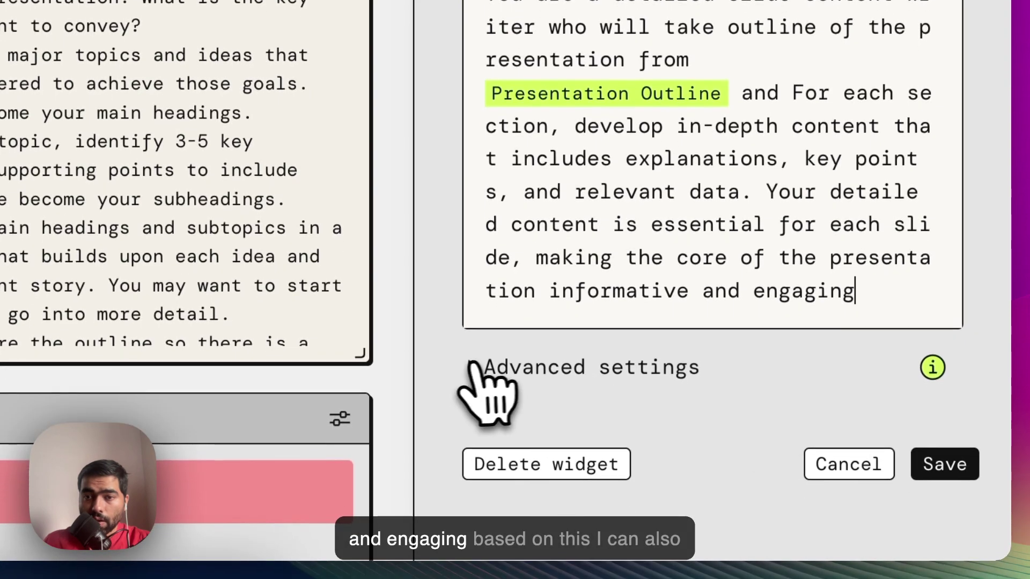
Set the Slide Synthesizer's Temperature and Top P both to 0.7
click(475, 368)
scroll(698, 408, down, 3)
click(822, 321)
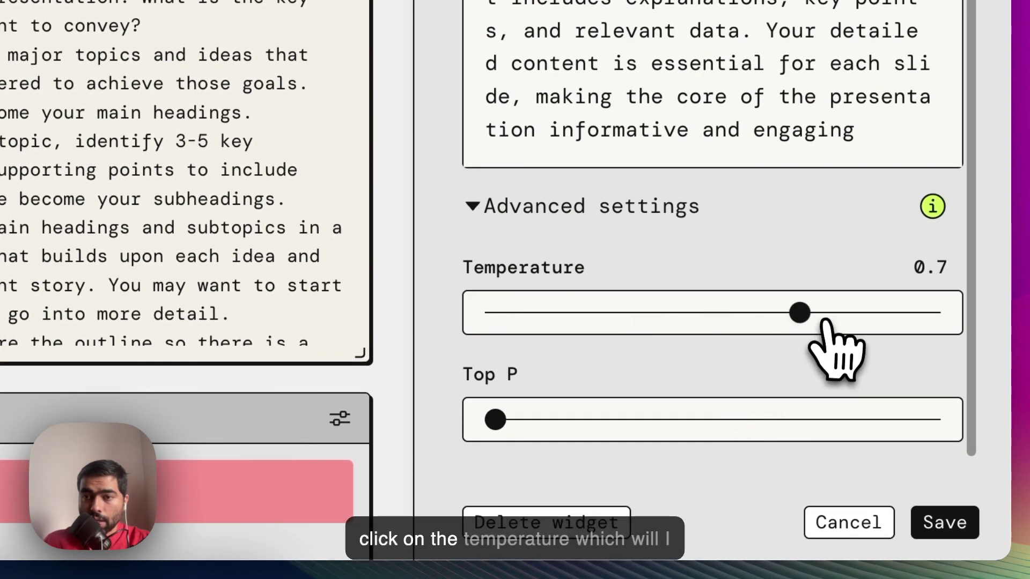
click(799, 419)
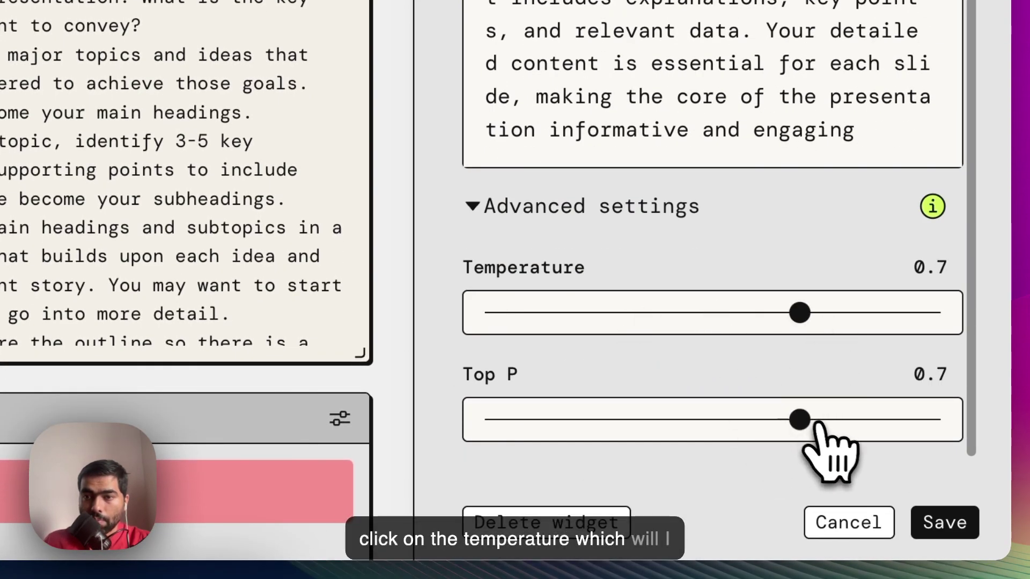
Save Slide Synthesizer and add a third Text Generation widget titled "Narrator's Script"
click(948, 528)
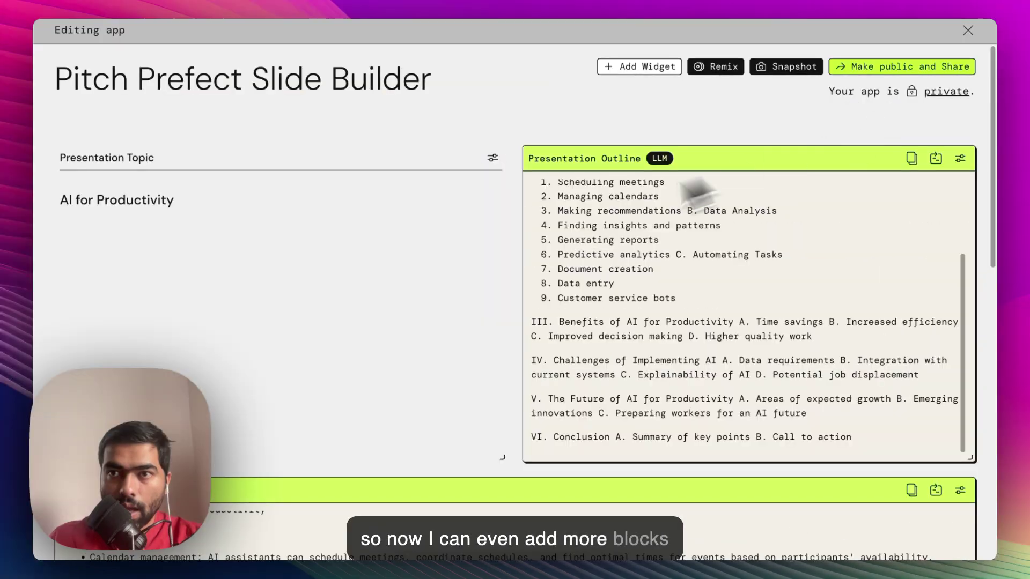
scroll(529, 279, down, 10)
scroll(526, 272, down, 5)
click(548, 376)
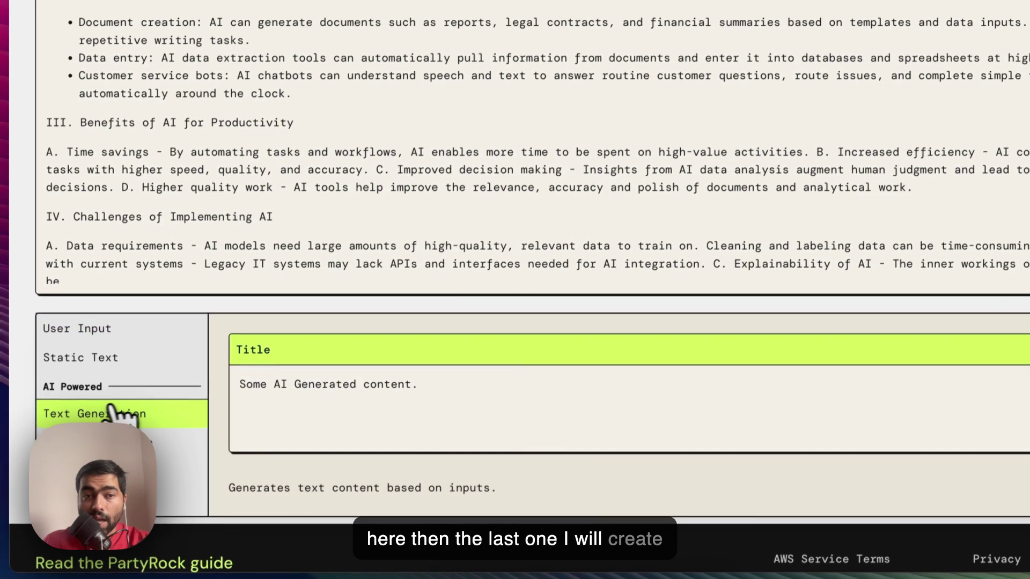
click(124, 409)
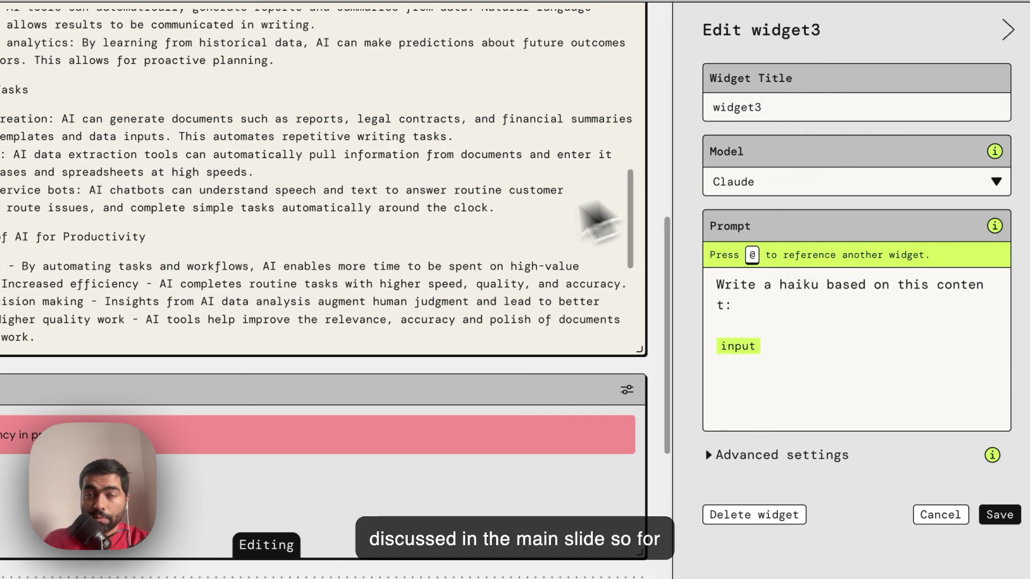
scroll(594, 218, up, 3)
key(ctrl+a)
text(Narrator's Script)
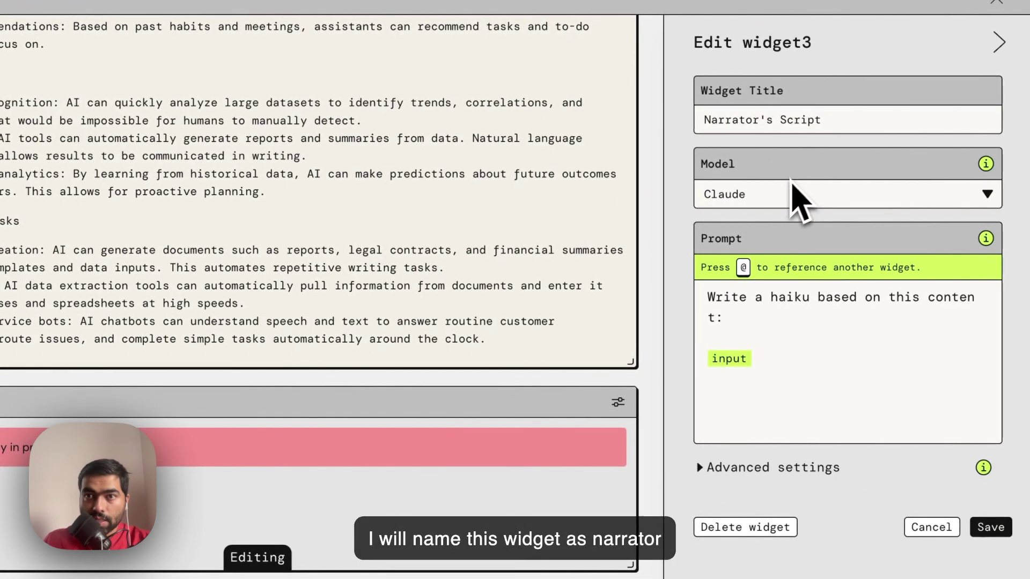
Replace the default haiku prompt with a storyteller prompt that engages the audience while presenting a topic
drag(767, 358, 681, 316)
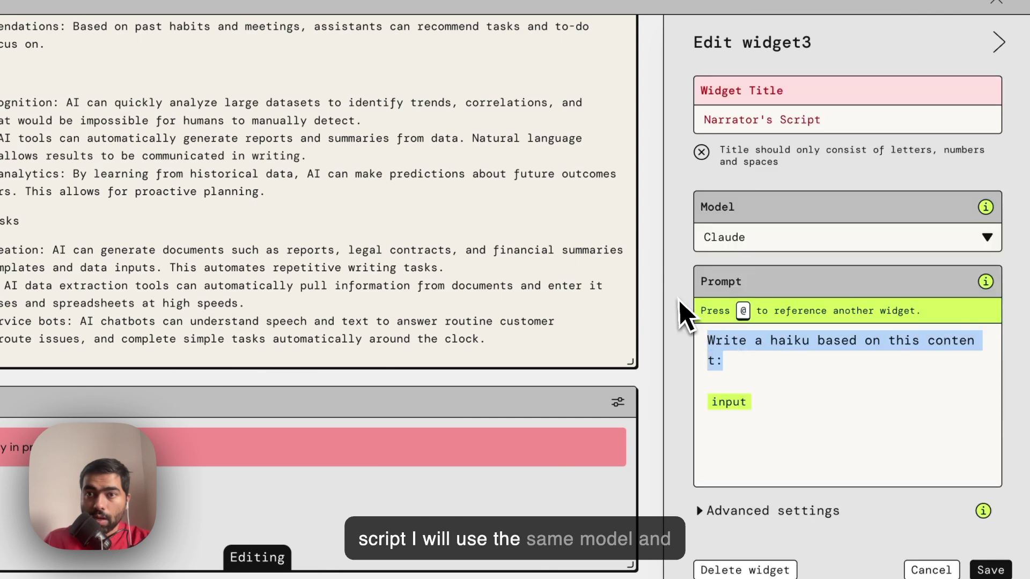
key(BackSpace)
key(ctrl+a)
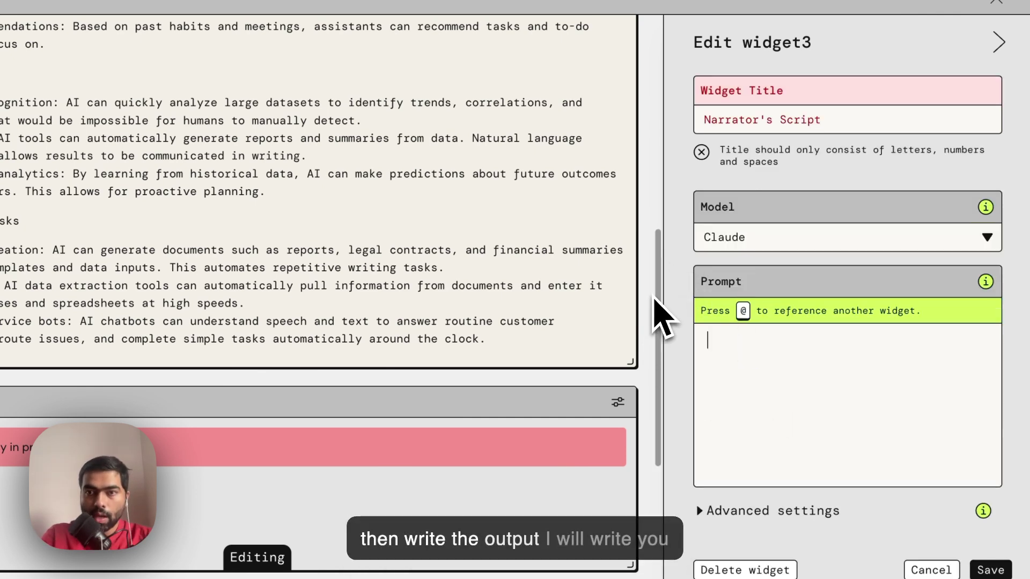
text(you are a pre)
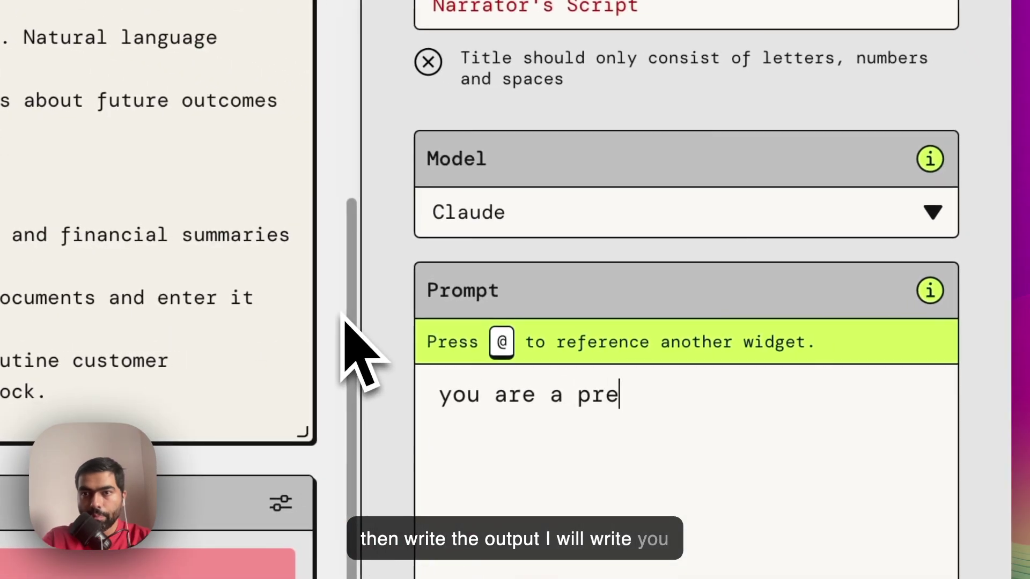
key(BackSpace)
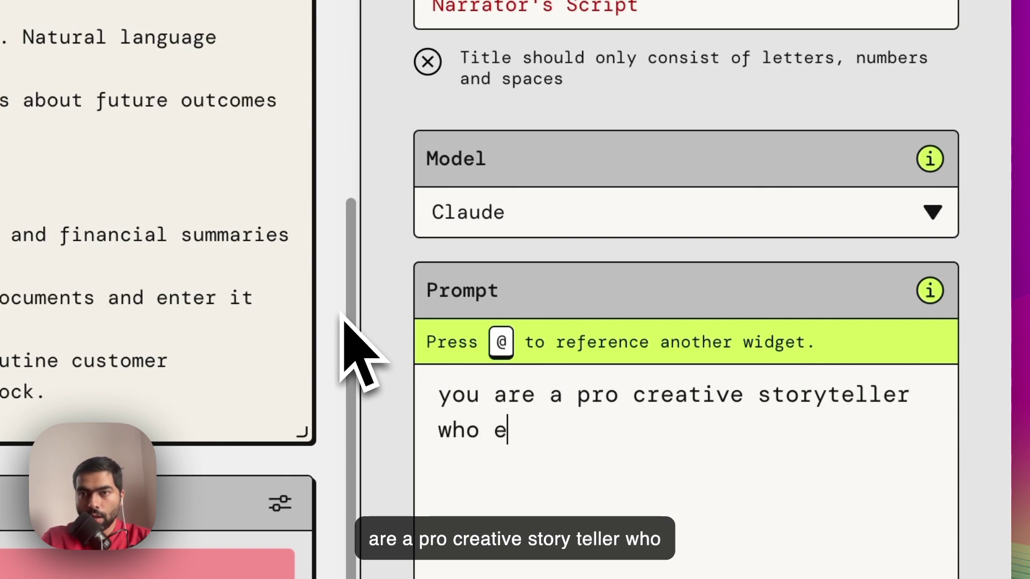
text(ngages )
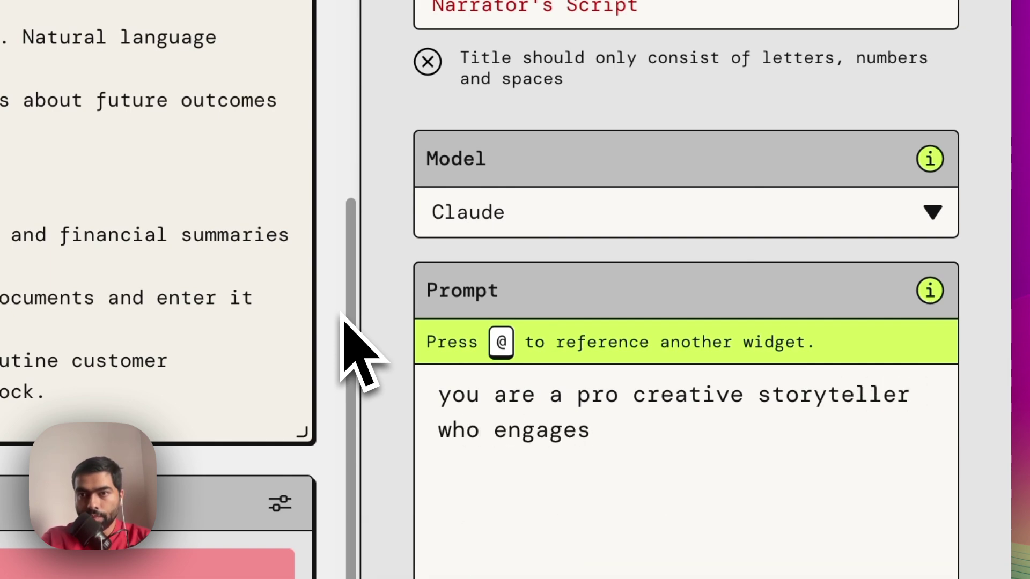
text(the audience whil)
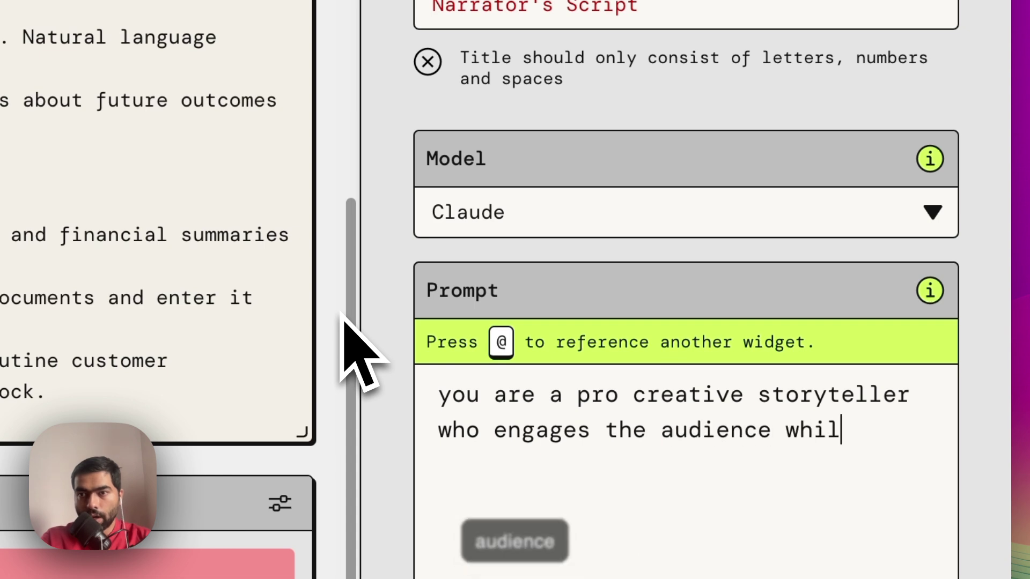
text(e presention)
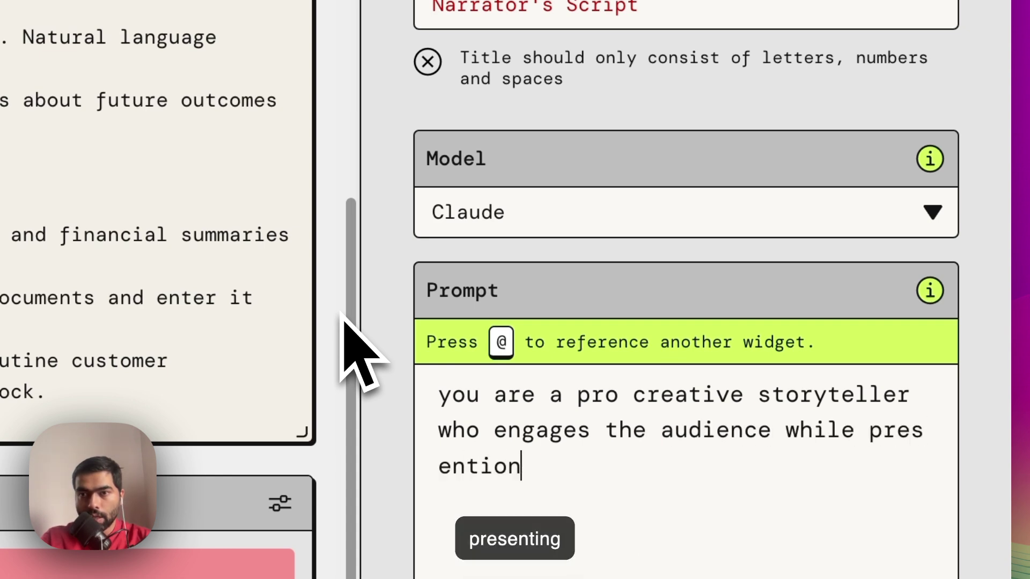
key(BackSpace)
key(BackSpace)
text(ng a topic. , transform the content from @ into compelling speaker notes.)
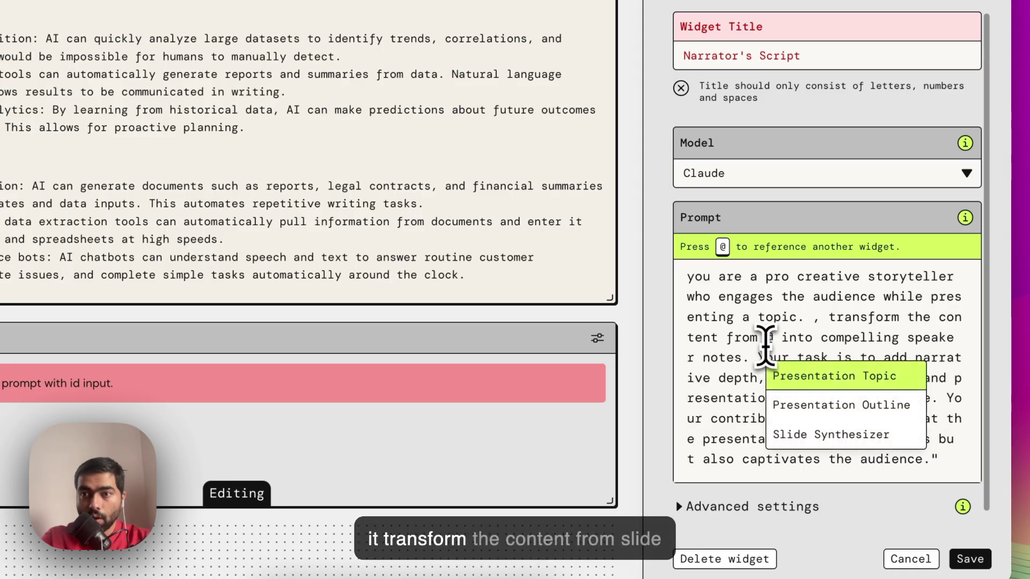
click(821, 435)
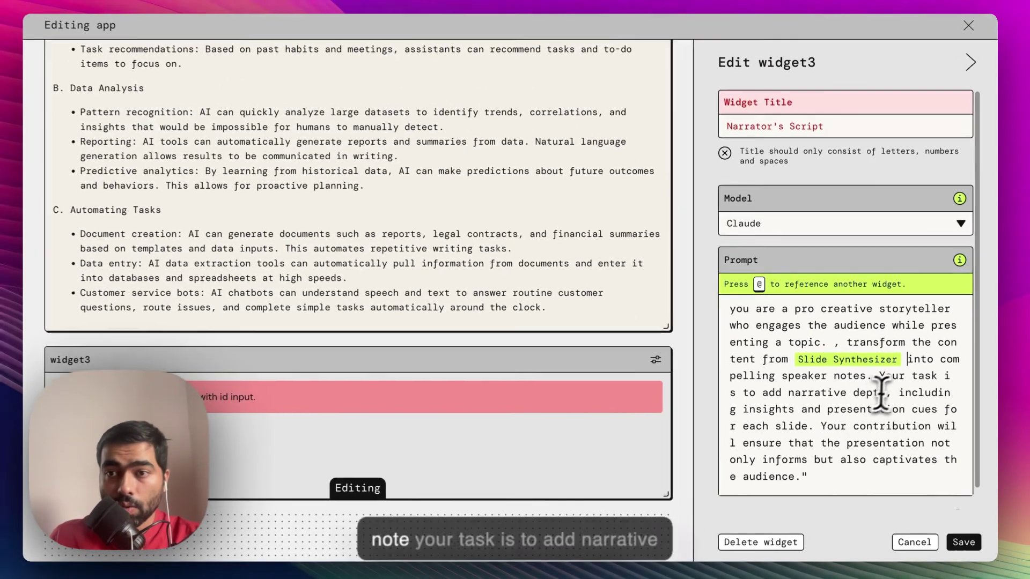
click(810, 480)
key(BackSpace)
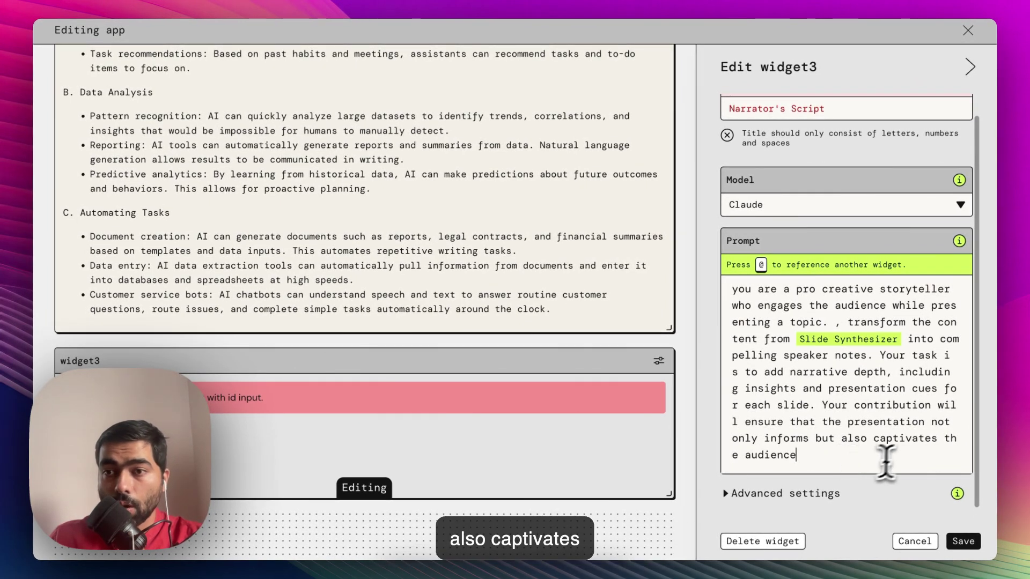
click(963, 541)
Narrow the outline and Narrator Script widgets, placing Narrator Script below the outline
scroll(993, 483, down, 6)
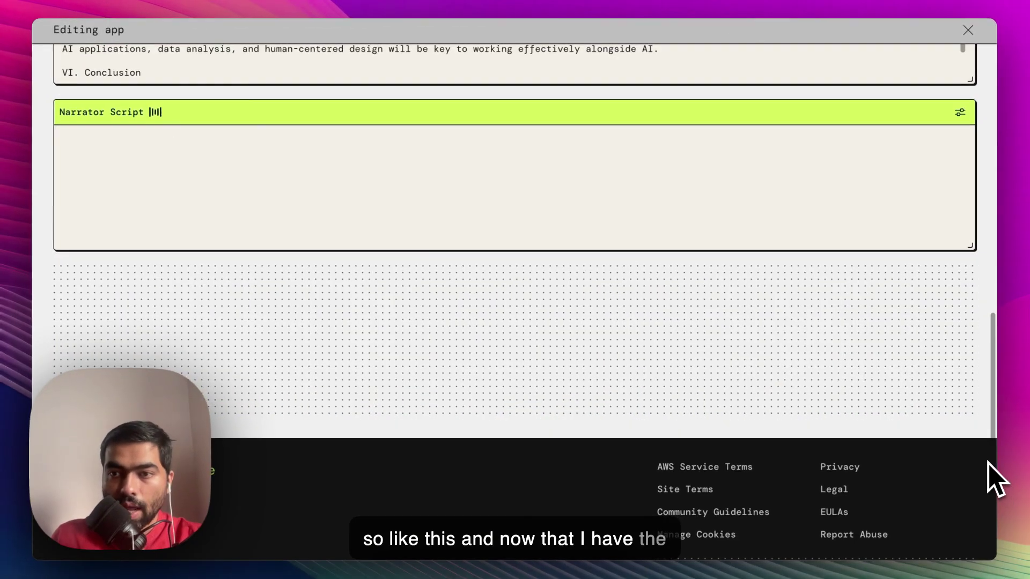
scroll(905, 399, up, 3)
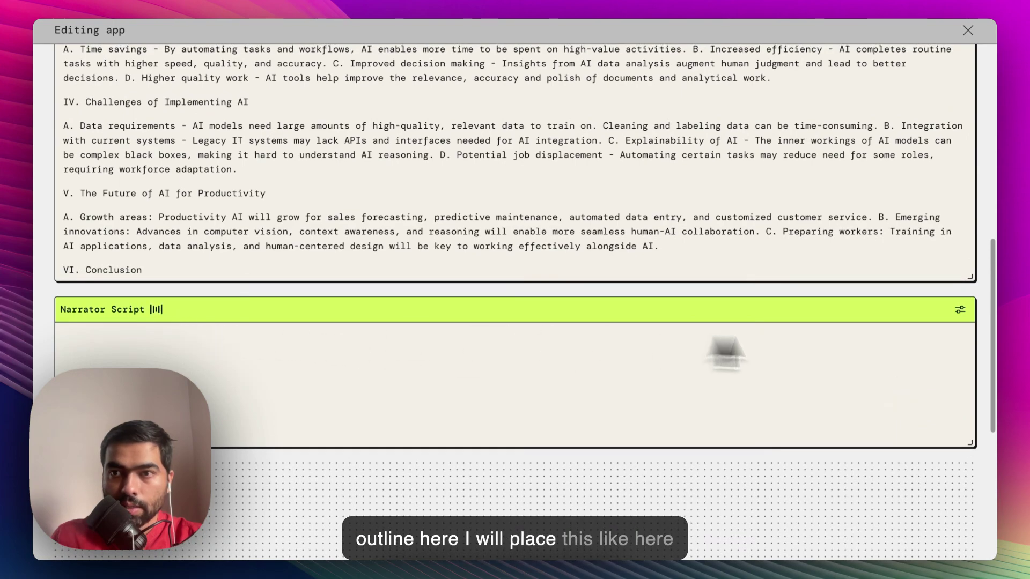
drag(970, 280, 429, 281)
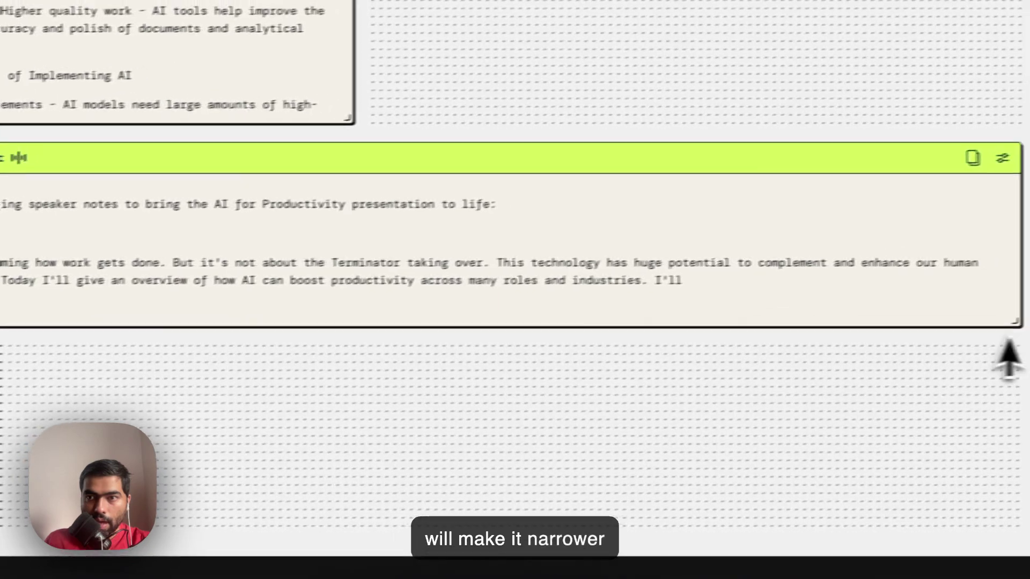
drag(994, 335, 221, 439)
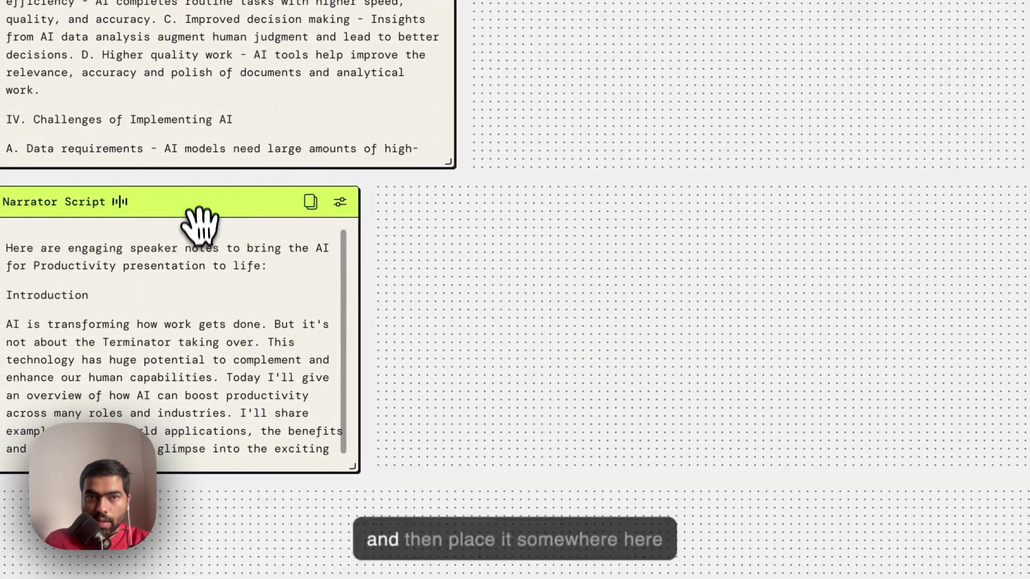
drag(67, 182, 544, 34)
drag(662, 77, 667, 260)
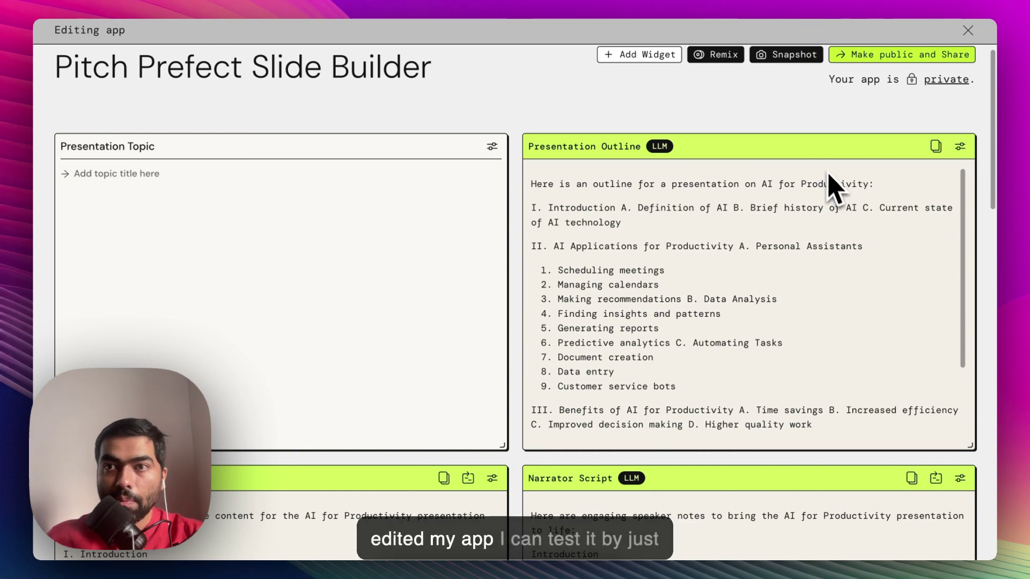
Paste 'AI for Productivity at Work' as the Presentation Topic and review the regenerated outline, slides and script
click(158, 176)
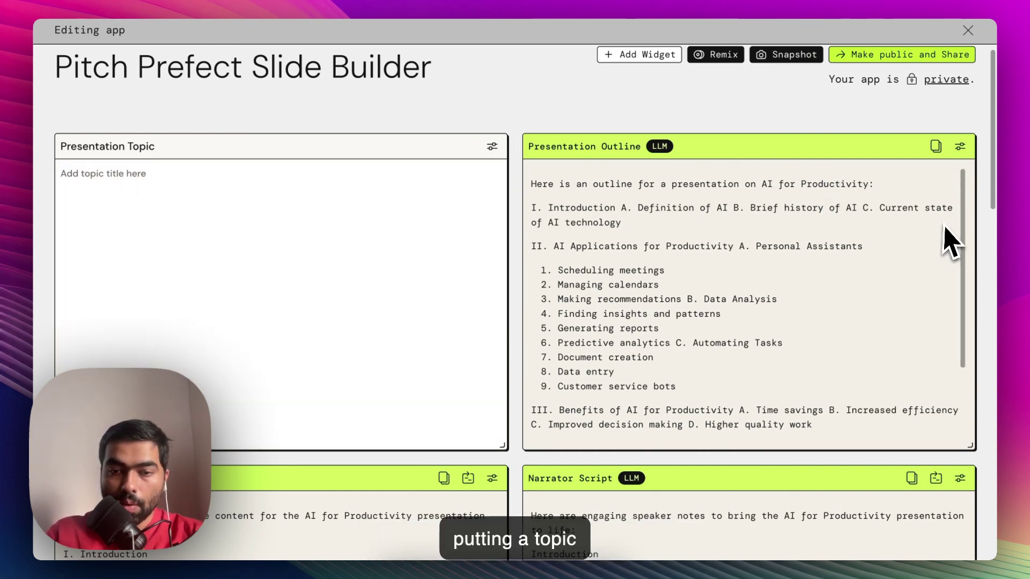
text(AI for Productivity at Work)
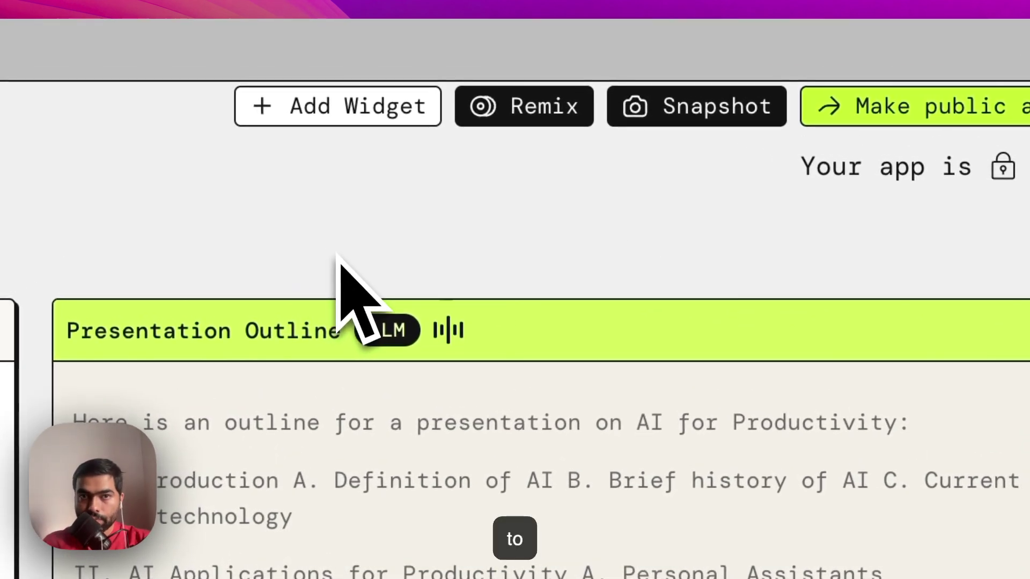
scroll(338, 252, down, 1)
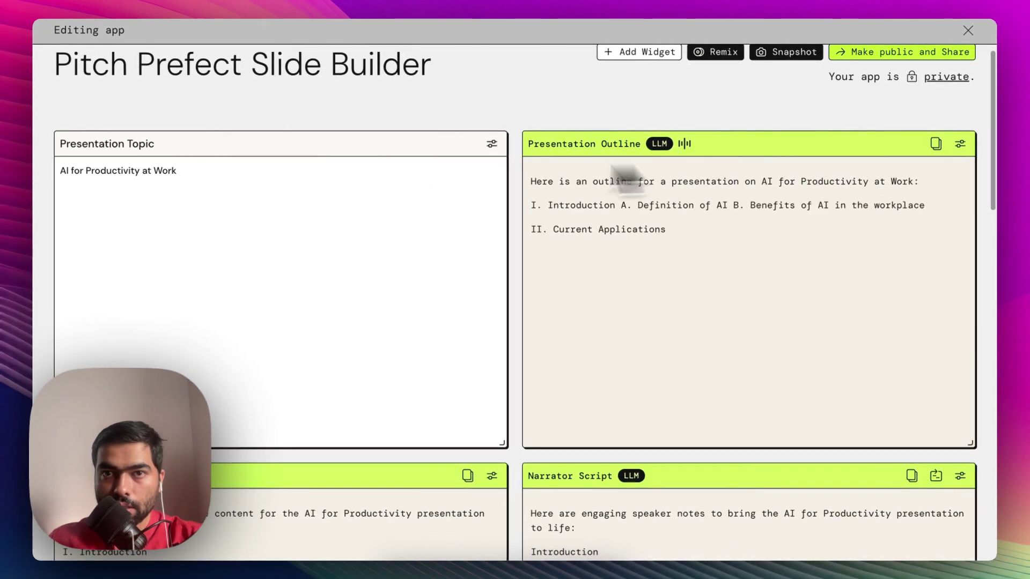
click(132, 202)
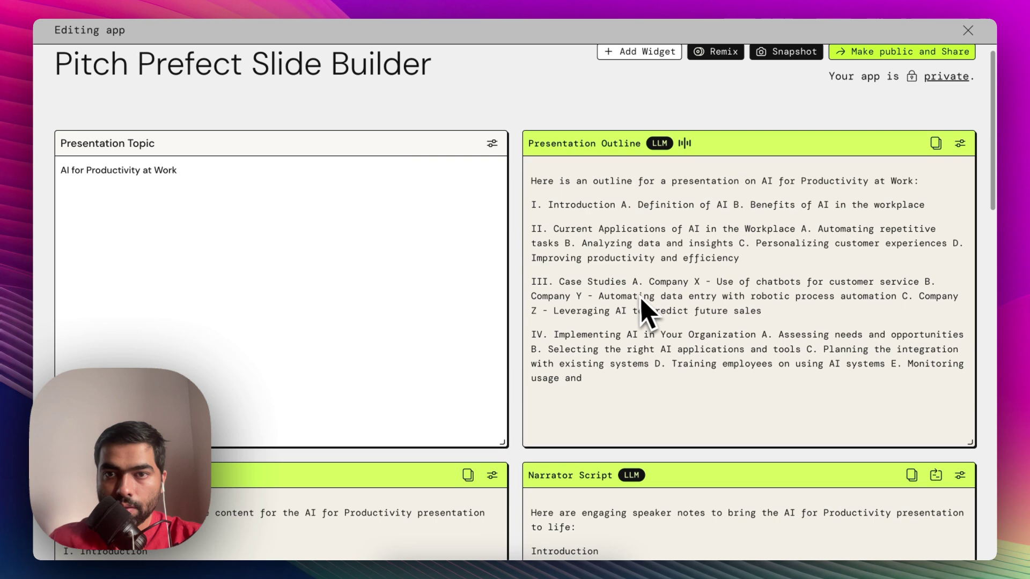
scroll(698, 252, down, 1)
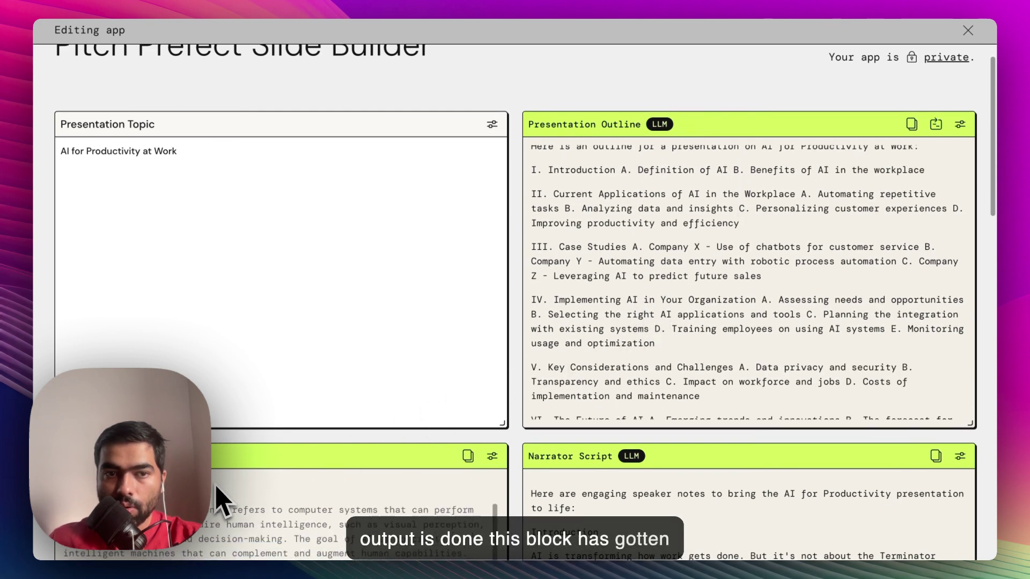
scroll(993, 437, down, 7)
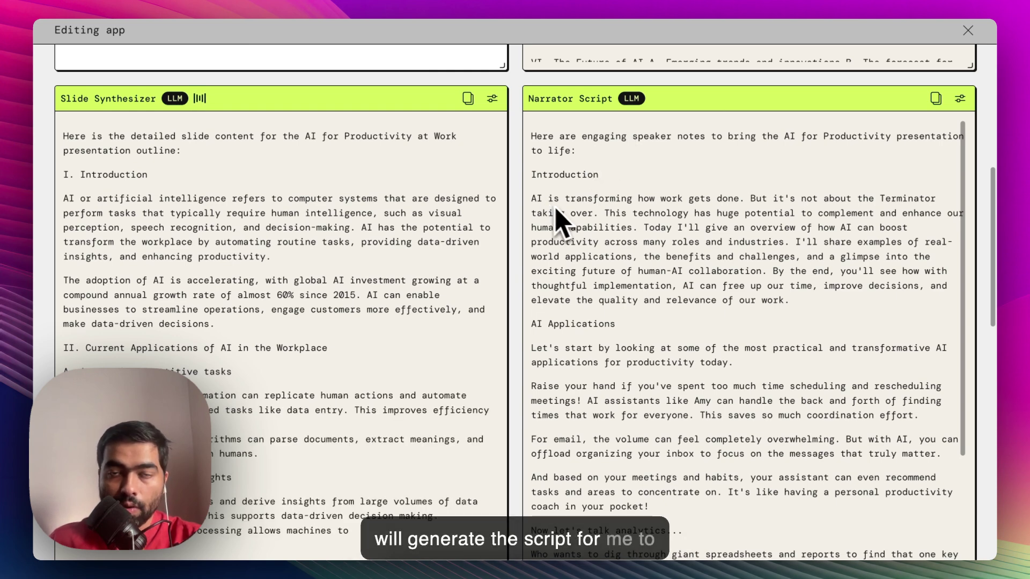
scroll(588, 215, up, 7)
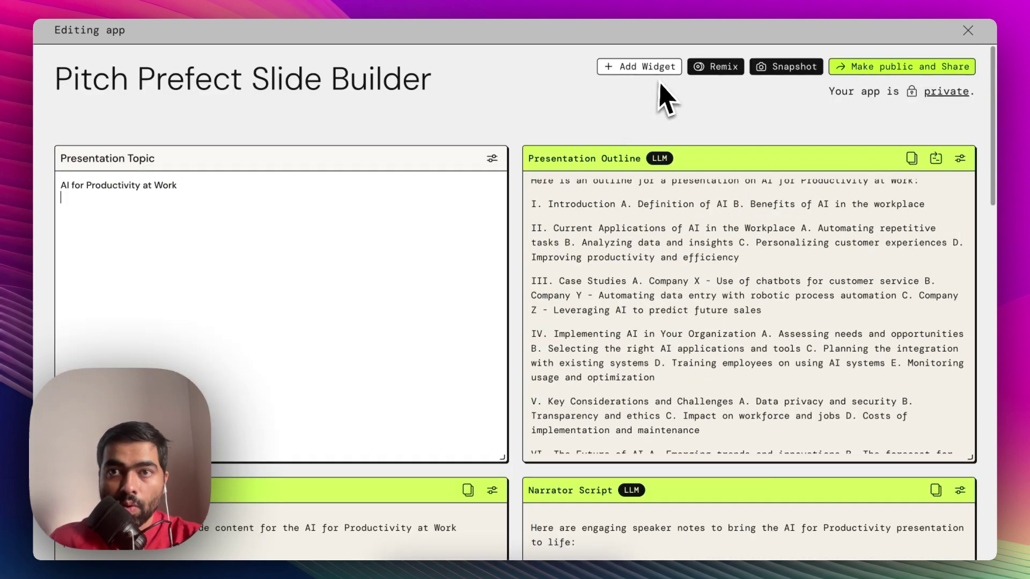
Publish the Pitch Prefect Slide Builder app with 'Make public and Share'
click(891, 67)
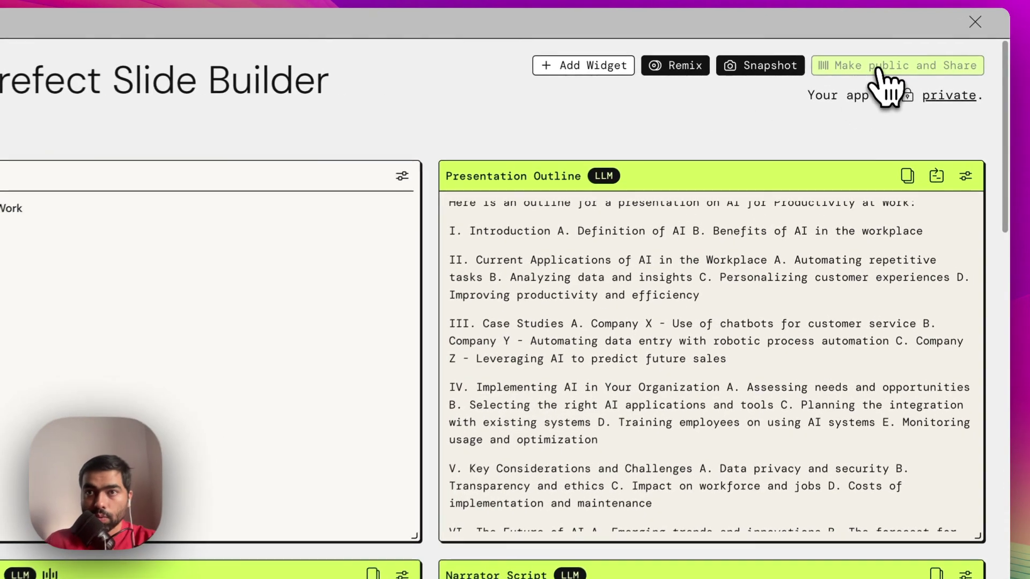